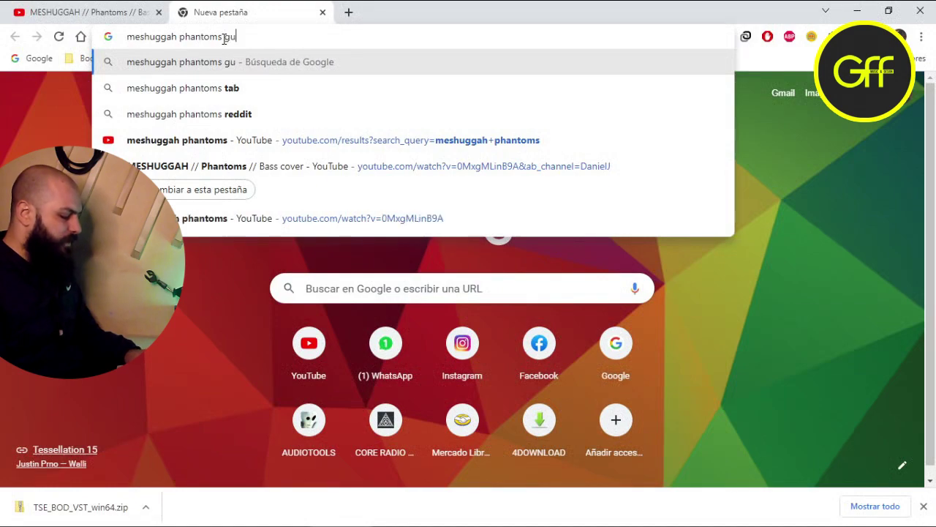
Step: Search the web for the Meshuggah Phantoms guitar tab and look through its guitar and bass tracks on Ultimate Guitar
key("Return")
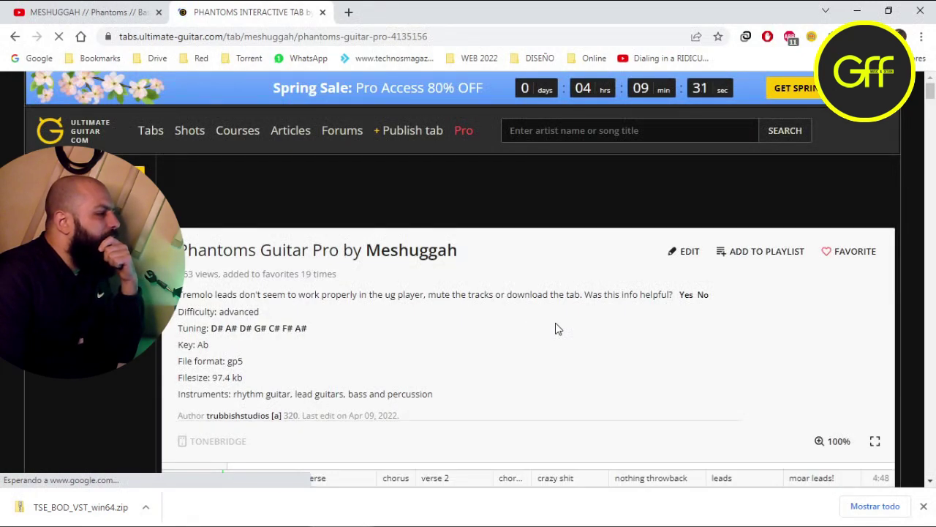
scroll(558, 329, "down", 2)
scroll(557, 329, "up", 1)
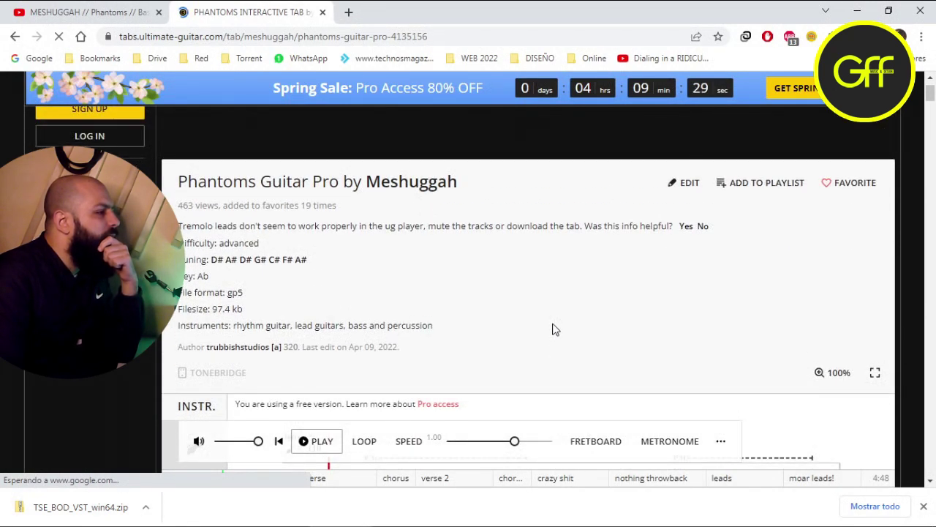
scroll(570, 328, "down", 3)
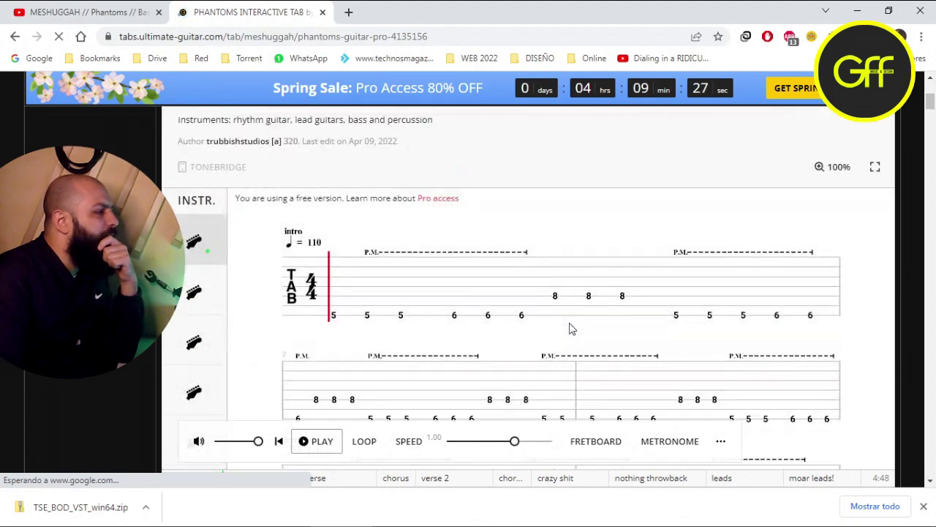
scroll(526, 319, "up", 1)
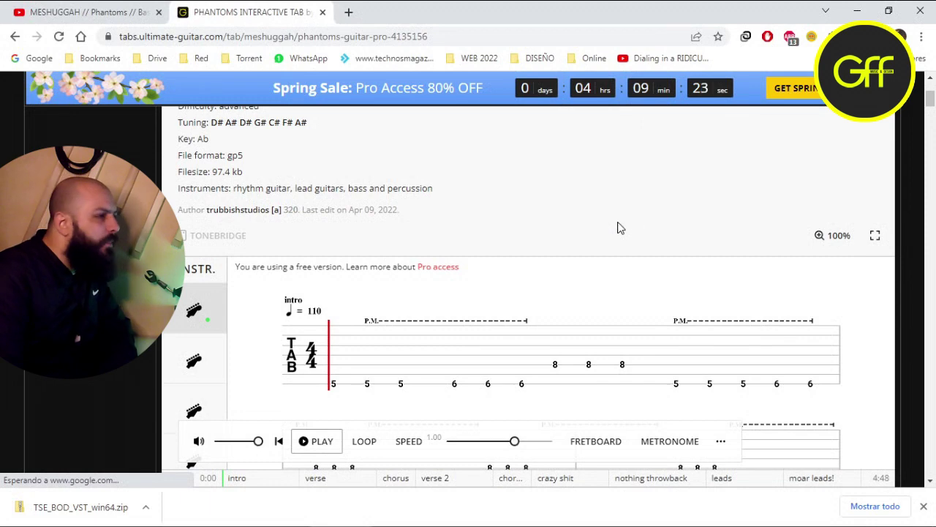
scroll(615, 229, "up", 3)
scroll(648, 289, "down", 6)
scroll(648, 288, "down", 10)
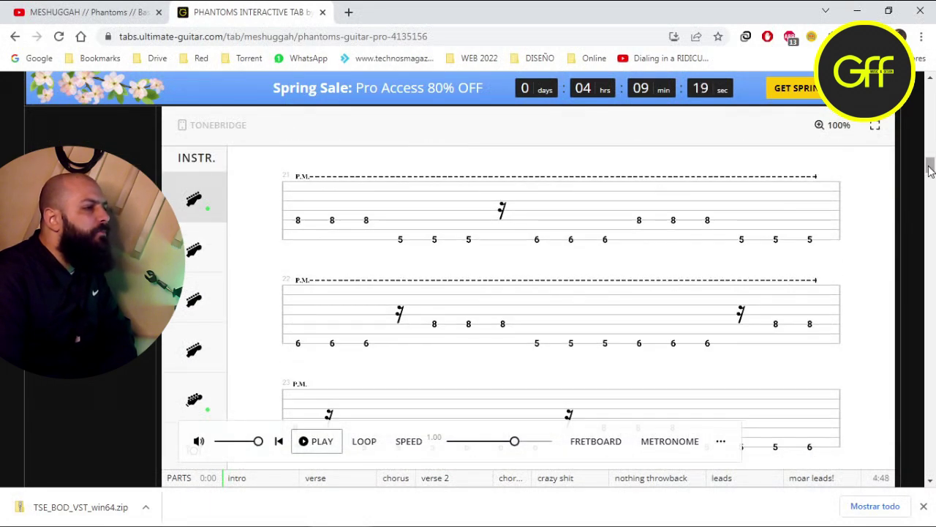
left_click(194, 398)
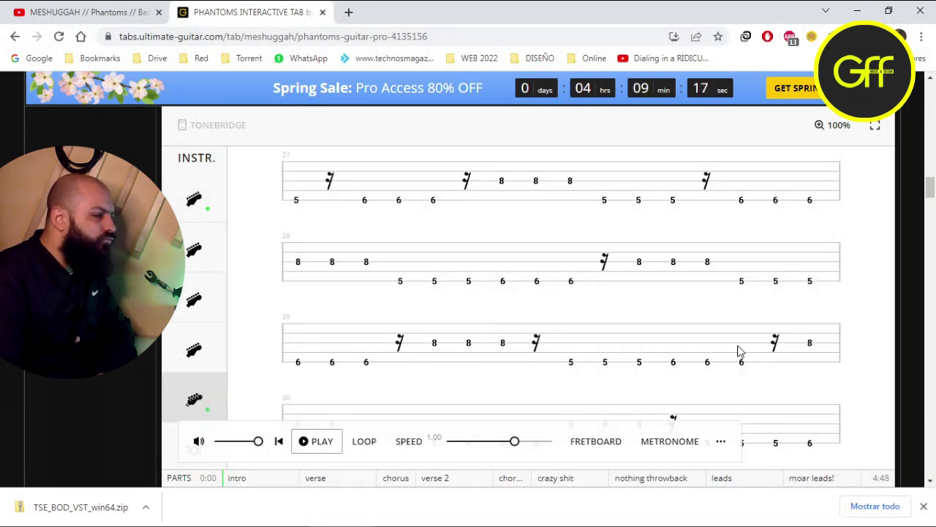
scroll(738, 348, "up", 19)
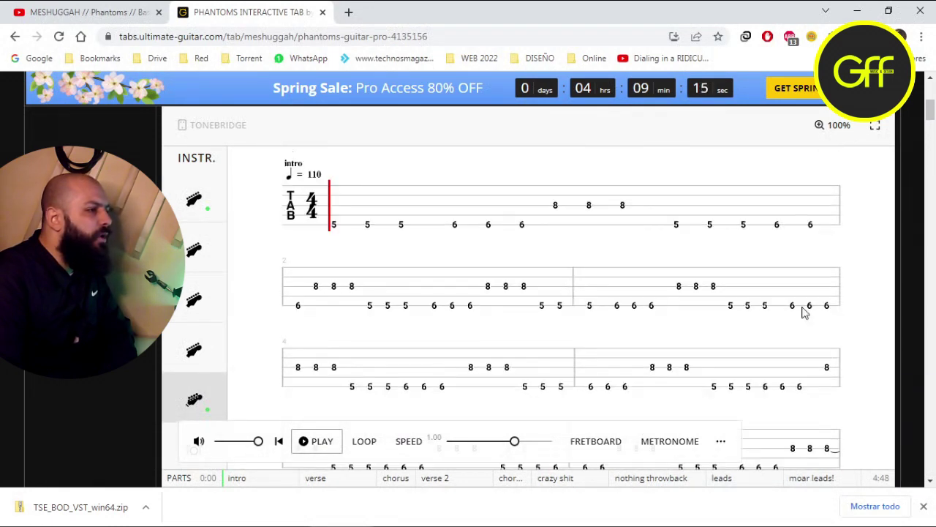
Step: Download the Phantoms Guitar Pro tab and open the gp5 file in Guitar Pro 7
left_click_drag(931, 111, 935, 448)
left_click(561, 296)
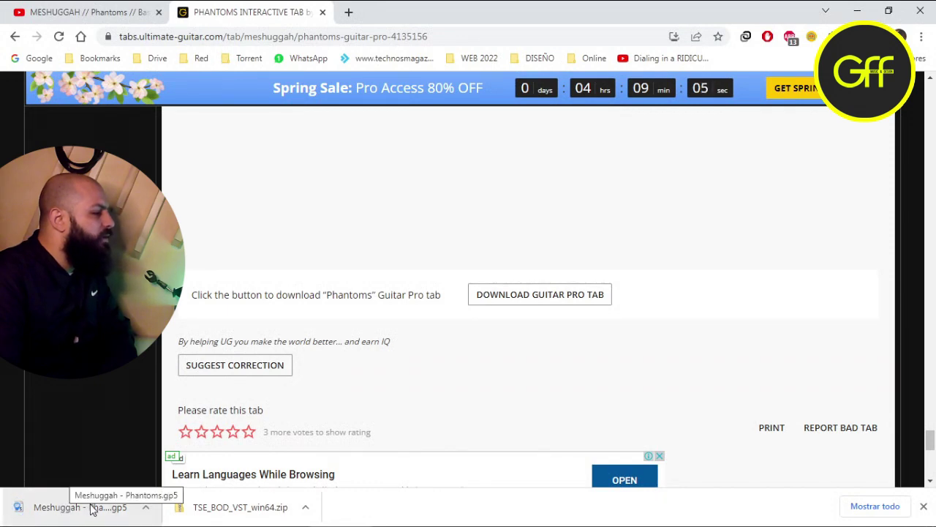
left_click(64, 509)
Step: Solo the bass track "what is this?" and play the first bars of the intro
left_click(64, 488)
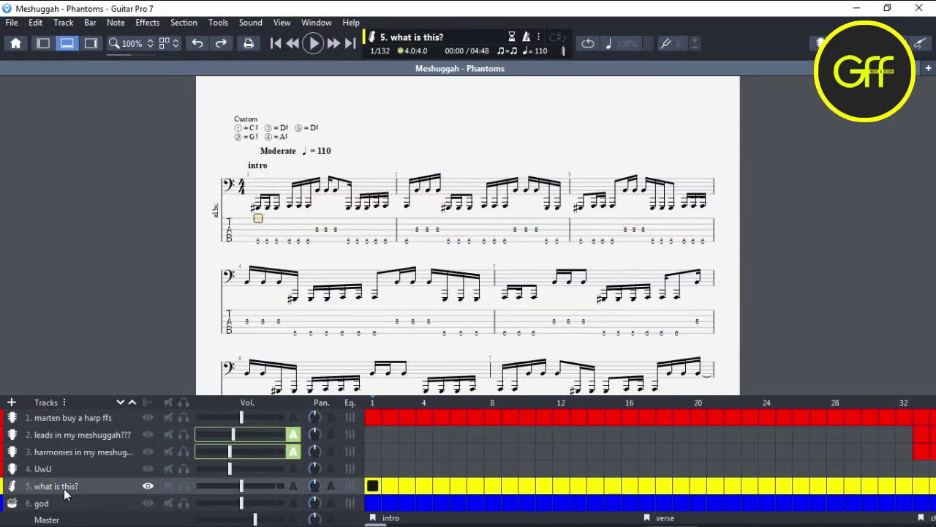
left_click(183, 487)
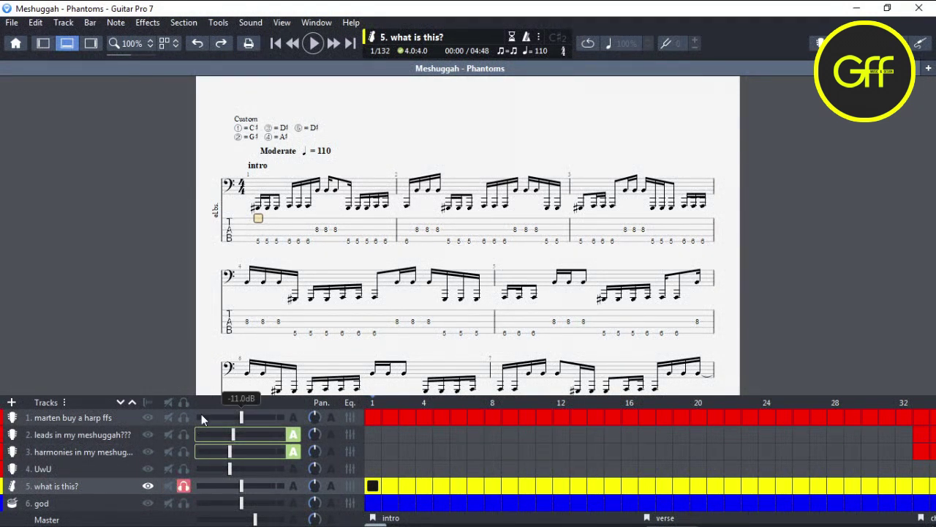
key("space")
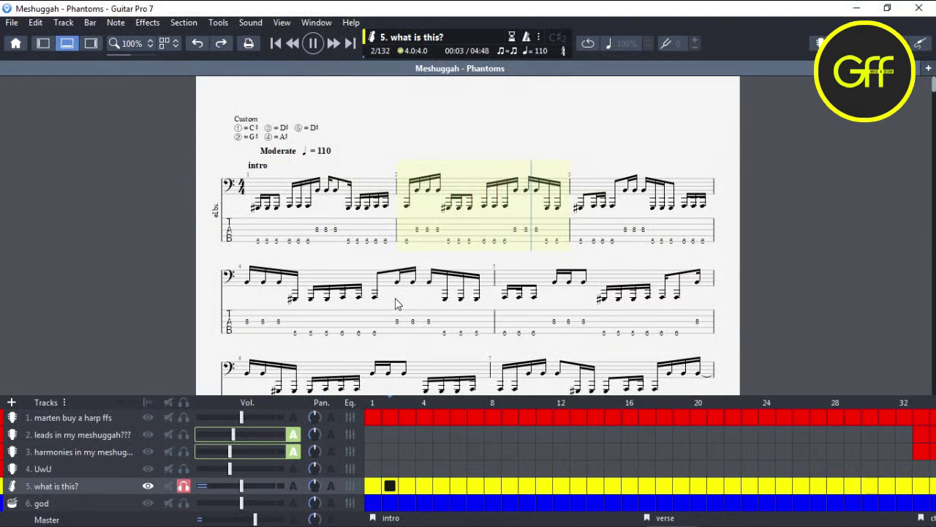
key("space")
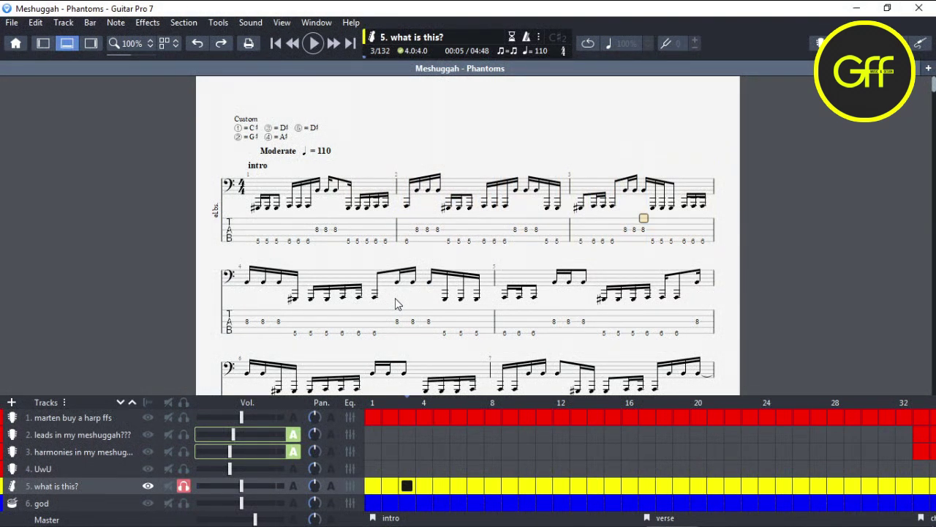
Step: Export the score as the MIDI file Meshuggah - Phantoms.mid
left_click(13, 24)
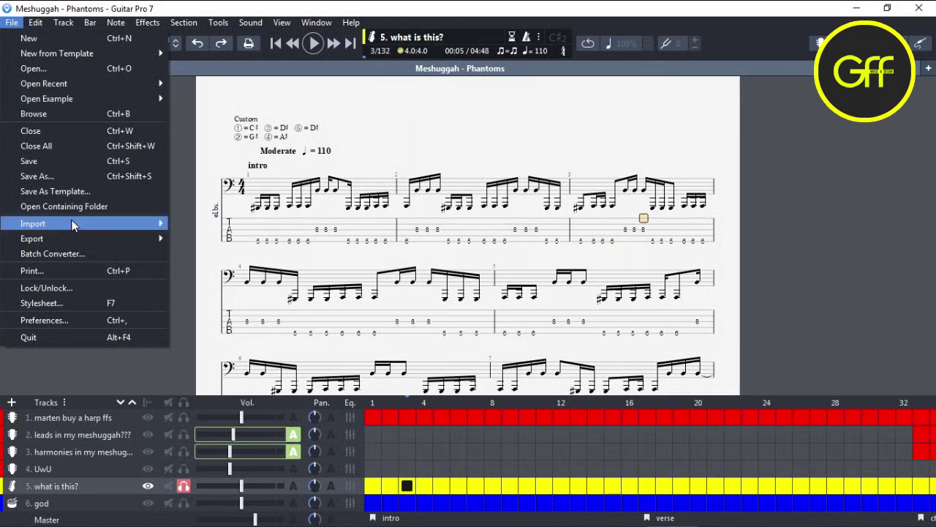
mouse_move(140, 241)
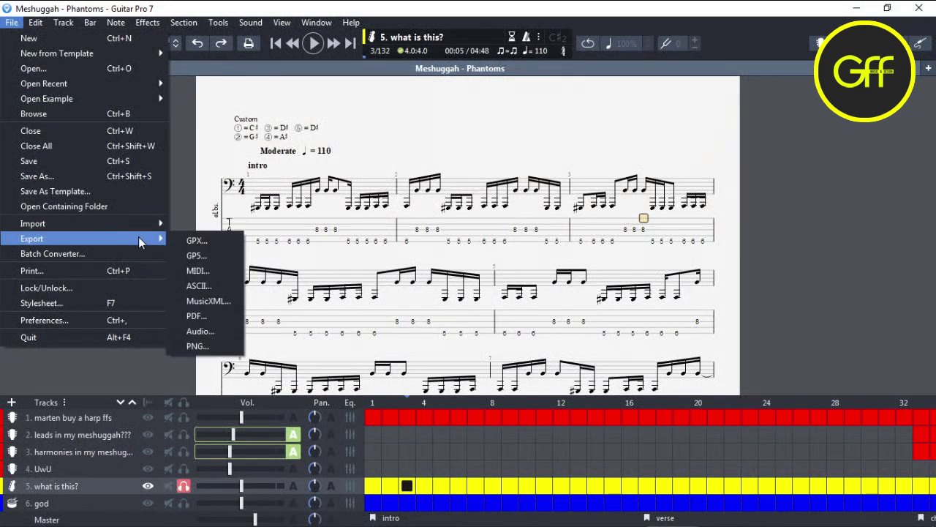
left_click(203, 272)
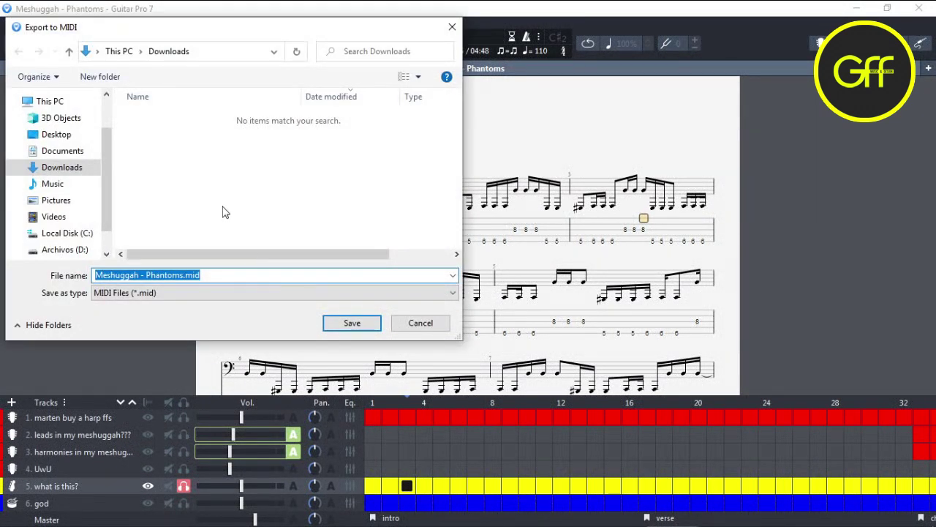
left_click(351, 324)
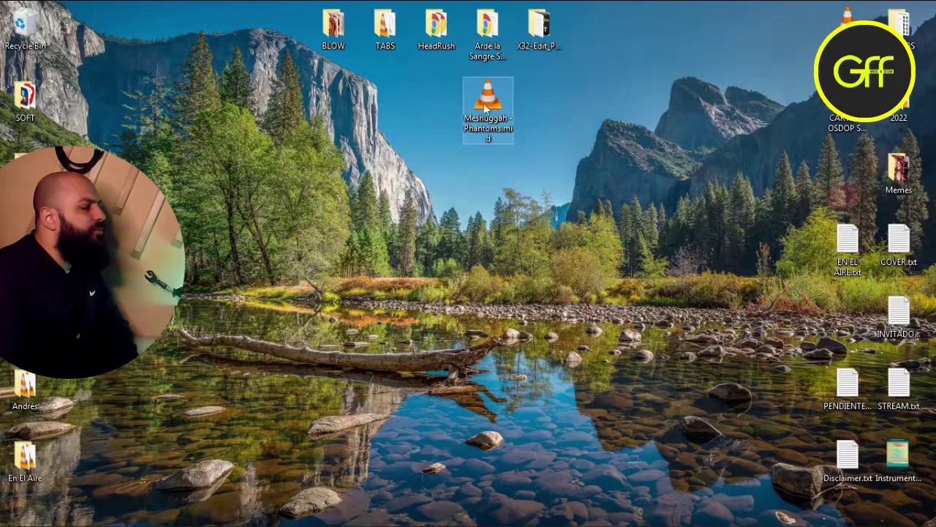
Step: Import Meshuggah - Phantoms.mid with its tempo into the Ableton Live arrangement from bar 1, and fold the lead and harmony tracks
left_click_drag(487, 108, 288, 127)
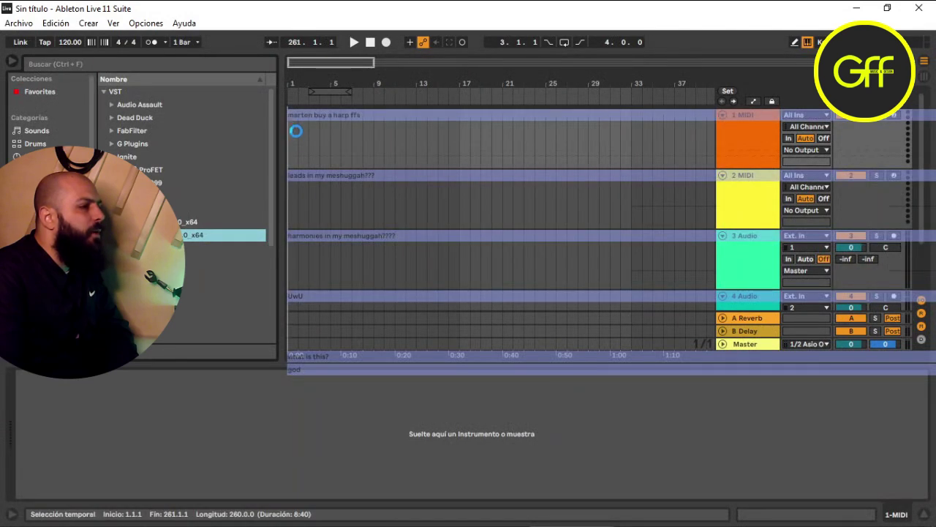
left_click(436, 302)
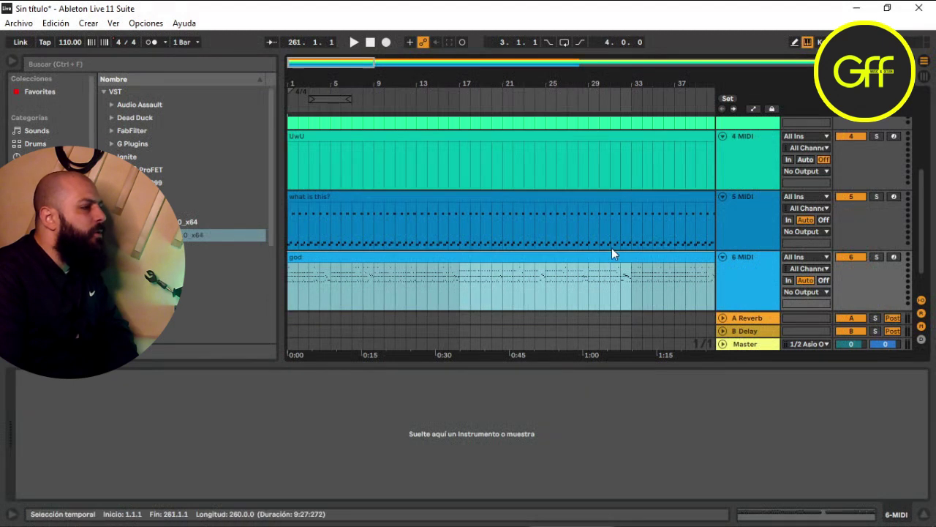
scroll(611, 248, "up", 5)
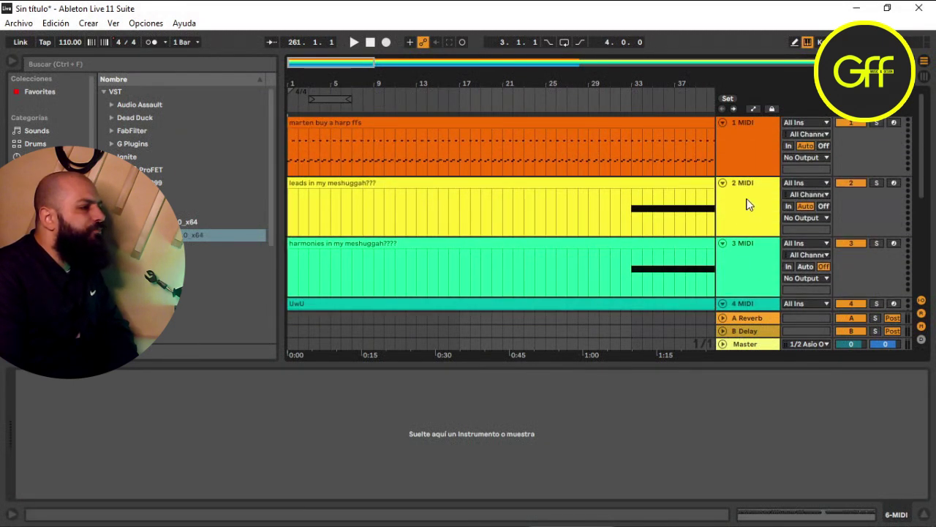
left_click(721, 184)
left_click(723, 197)
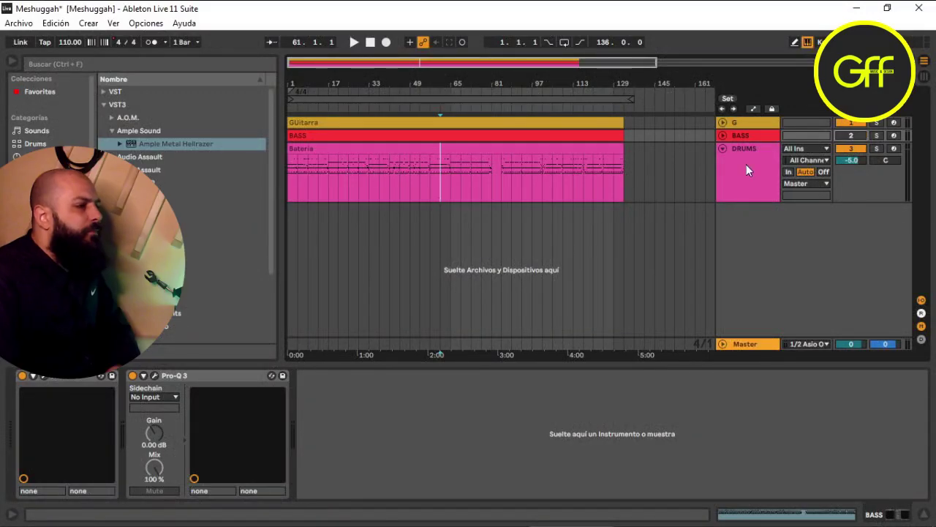
Step: Play the Meshuggah project from bar 1 with the G guitar track muted to hear the drums, and reactivate the guitar
left_click(746, 164)
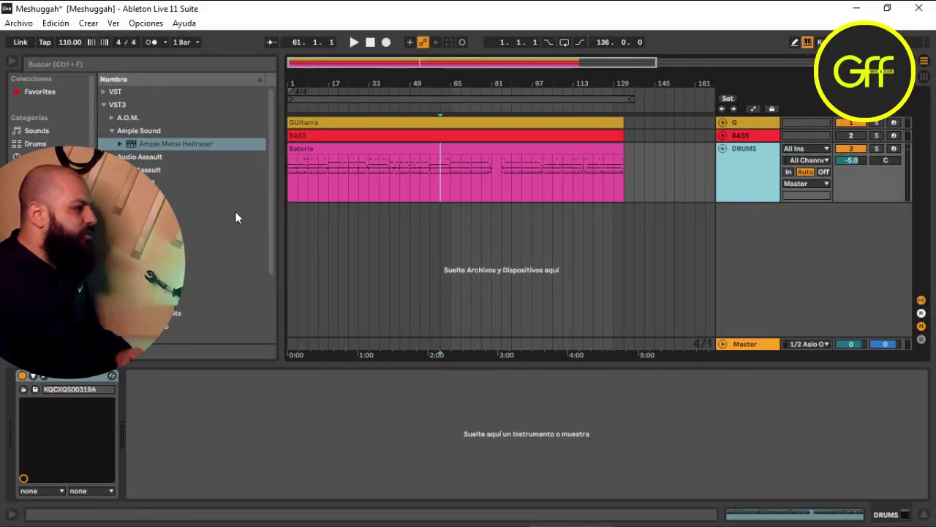
left_click(287, 180)
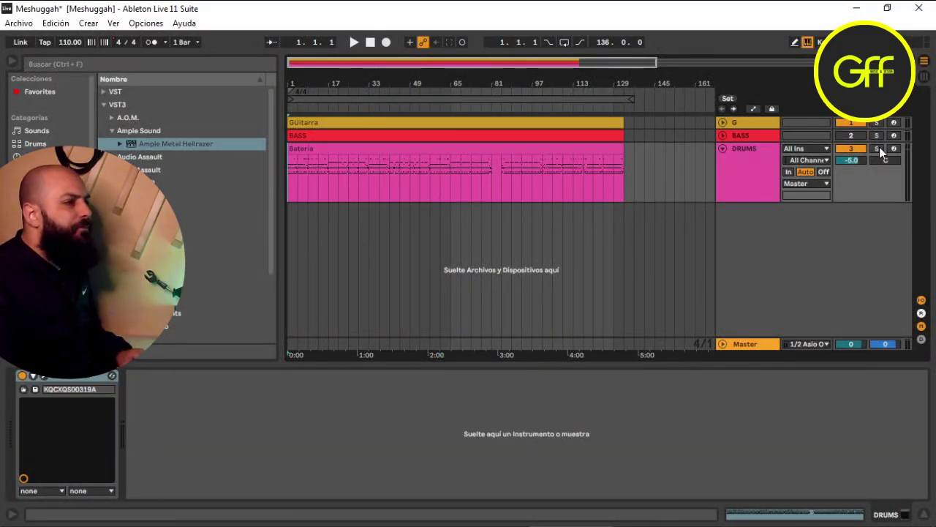
left_click(851, 122)
key("space")
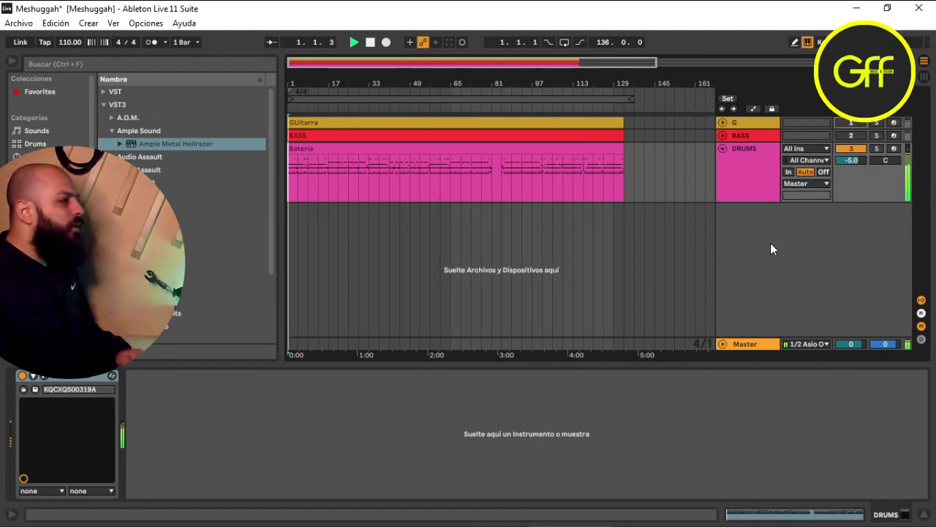
left_click(773, 265)
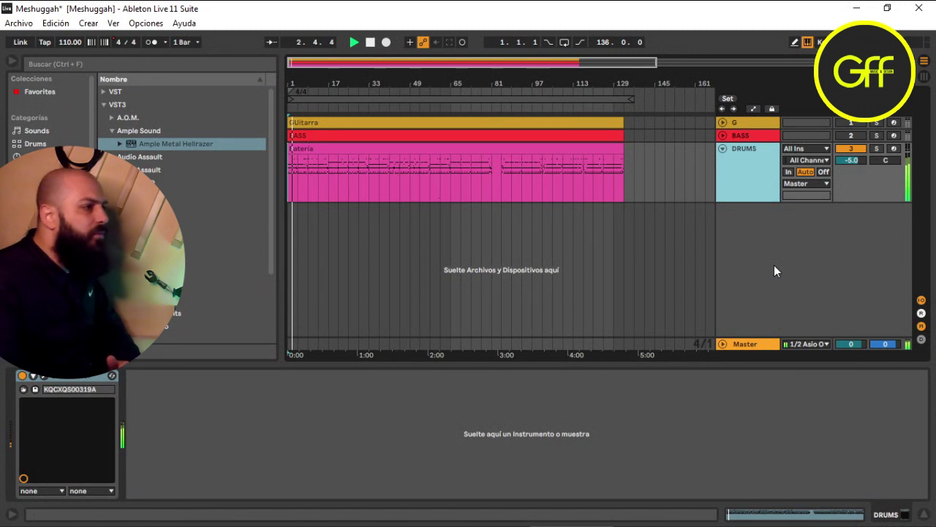
left_click(858, 126)
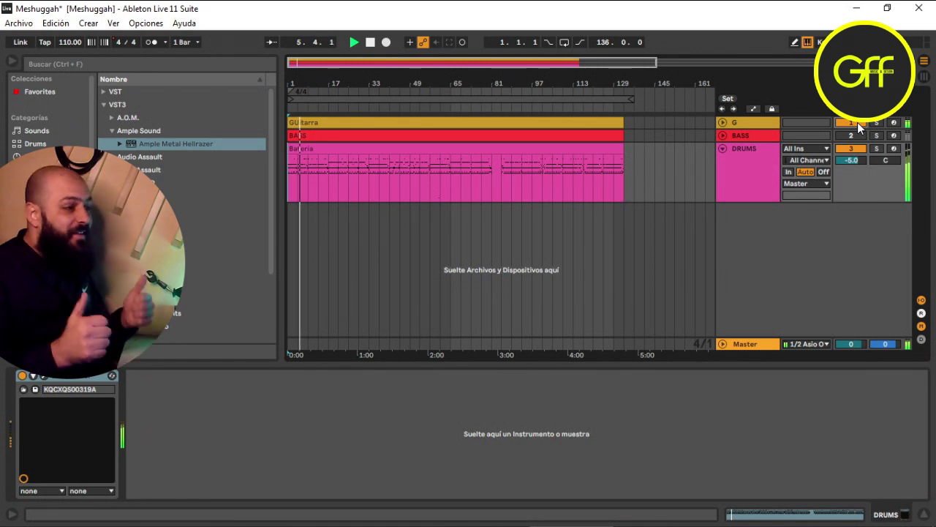
Step: Unfold the BASS track and open its Kontakt UmanskyBass instrument, placing the plug-in window so the whole instrument fits
left_click(724, 136)
left_click(751, 136)
left_click(751, 137)
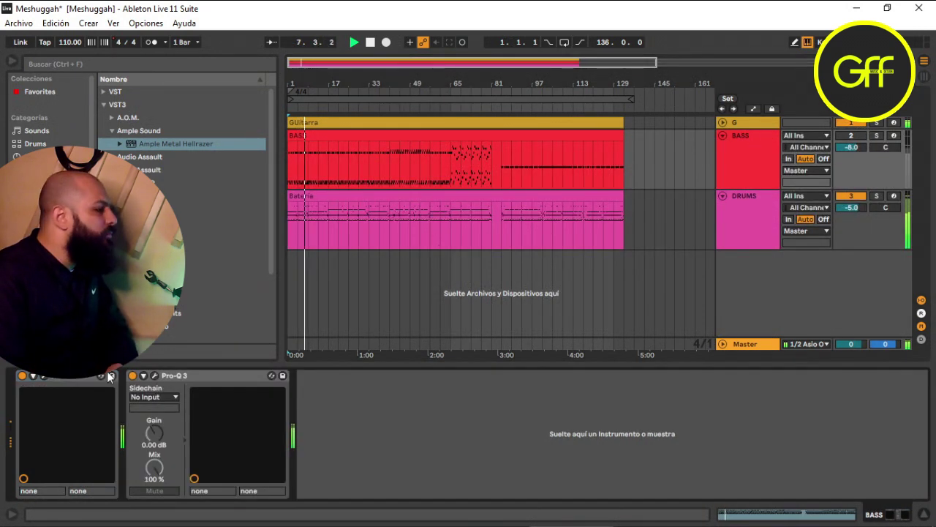
left_click(45, 374)
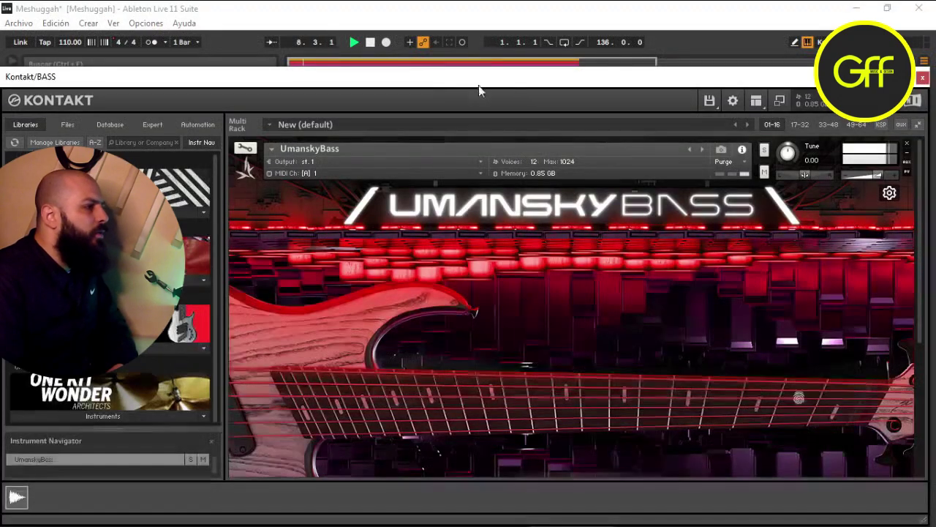
left_click_drag(479, 84, 493, 198)
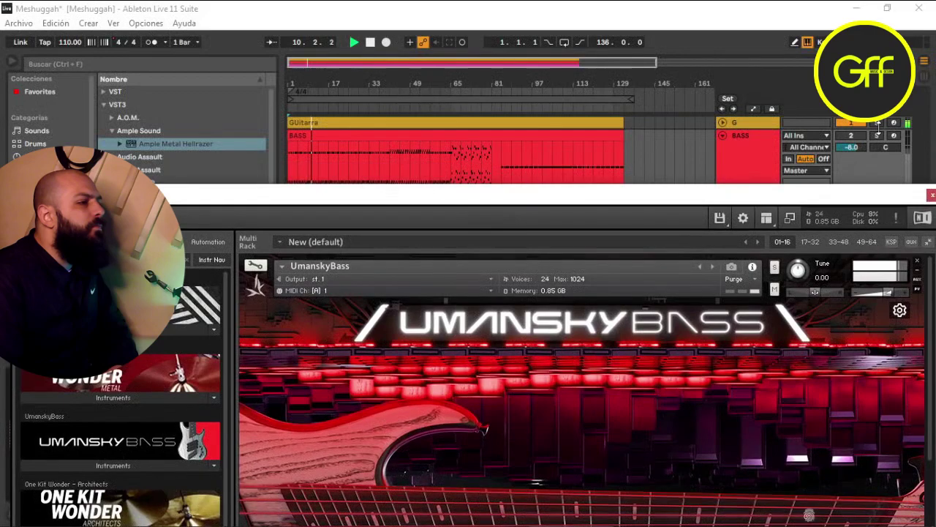
left_click_drag(556, 200, 520, 63)
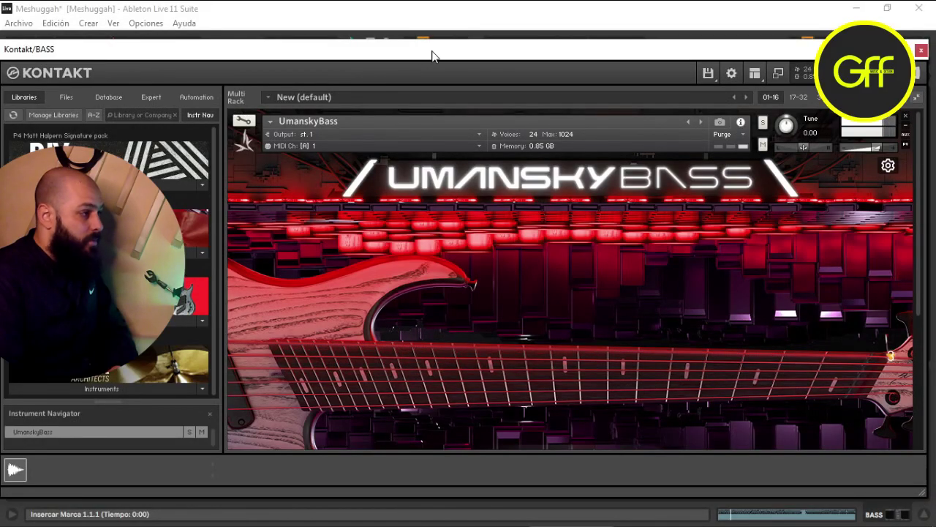
left_click_drag(432, 54, 431, 49)
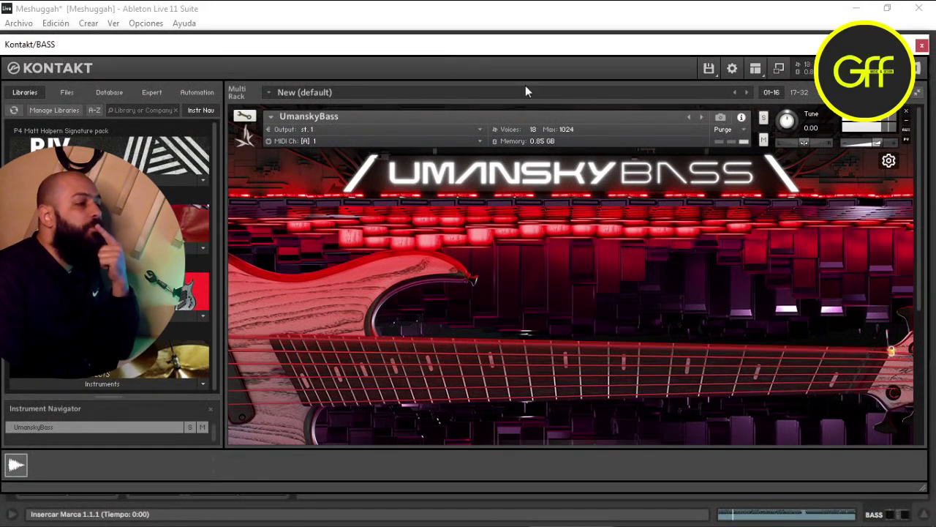
Step: Compare the UmanskyBass CLN, DI, HVY and GRIT tones during playback, finishing on GRIT
scroll(602, 267, "down", 5)
scroll(602, 265, "down", 3)
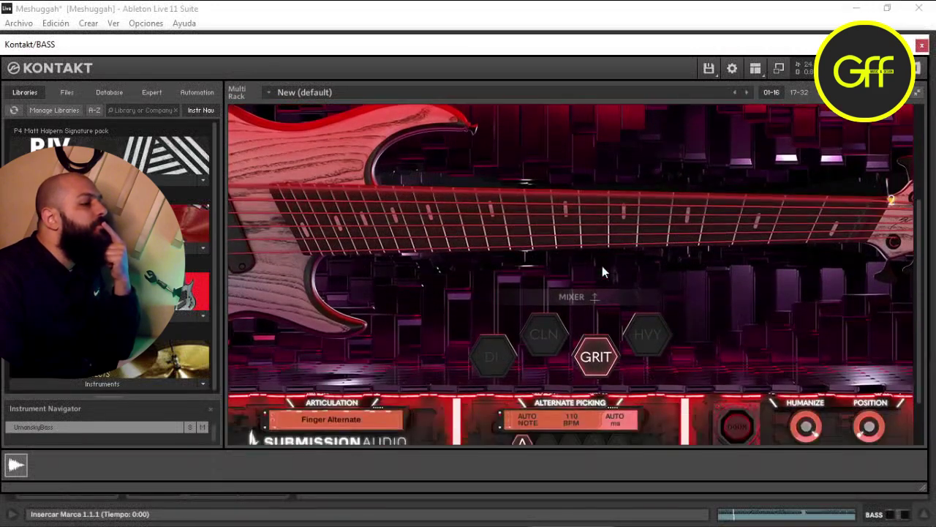
left_click(552, 290)
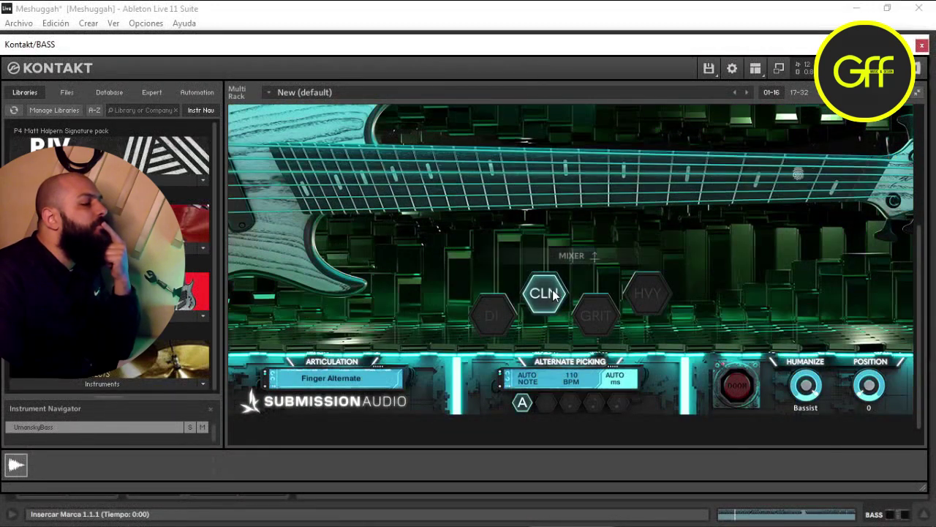
left_click(492, 315)
left_click(544, 293)
left_click(596, 315)
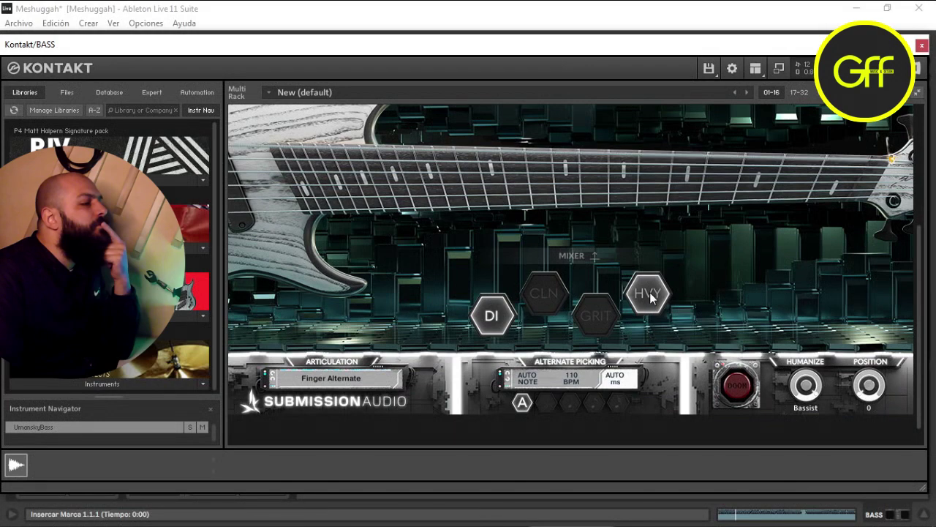
left_click(648, 295)
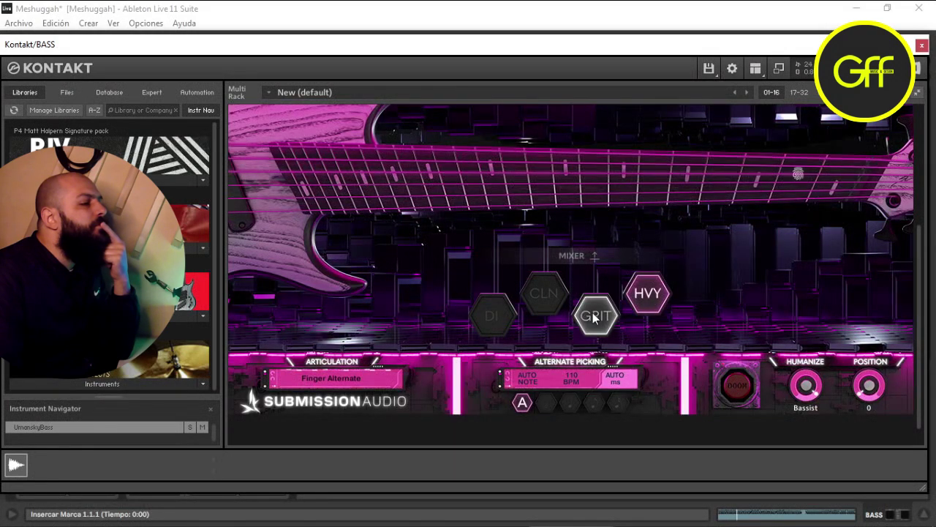
left_click(593, 314)
Step: Move the Kontakt window clear of the tracks and turn off solo on the BASS track
left_click_drag(787, 46, 758, 208)
left_click(877, 137)
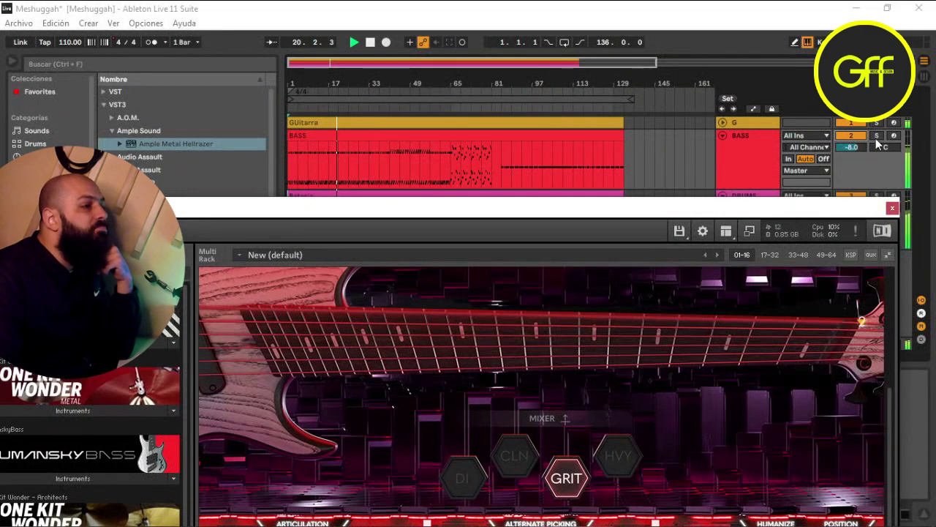
Step: Bring the Kontakt window back into view, compare the UmanskyBass CLN, DI and GRIT tones, and enable DOOM on GRIT
left_click_drag(626, 212, 659, 48)
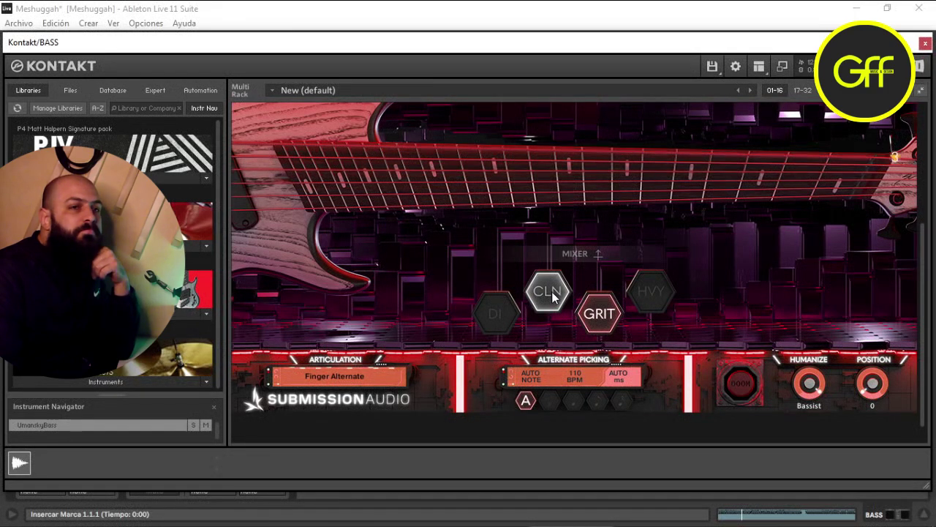
left_click(552, 295)
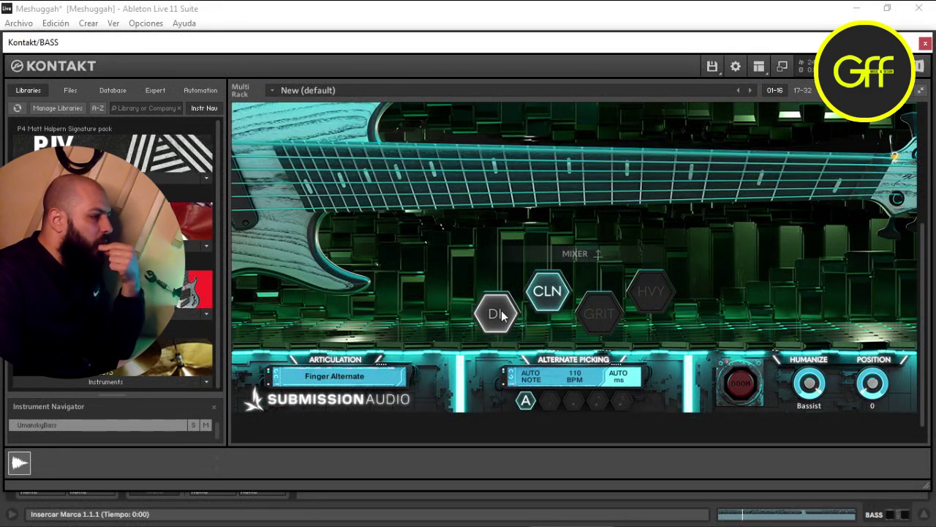
left_click(501, 312)
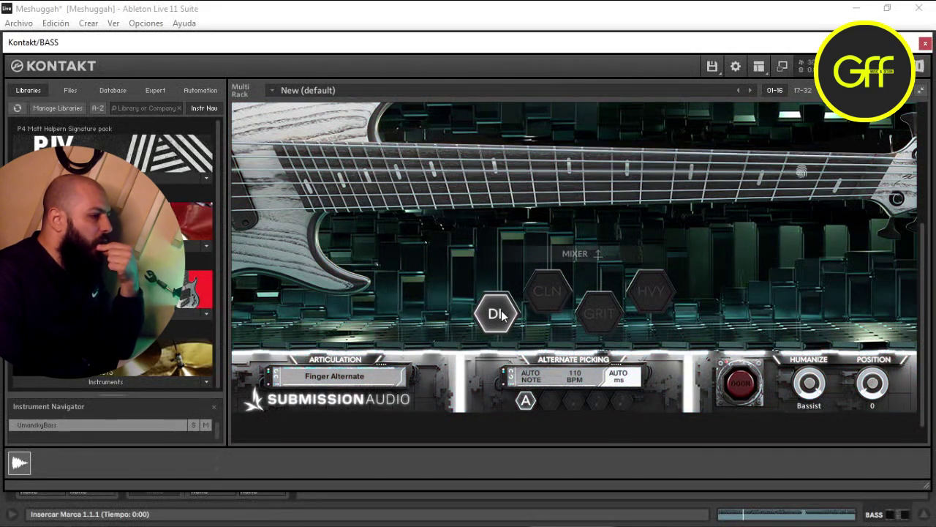
left_click(596, 313)
left_click(741, 382)
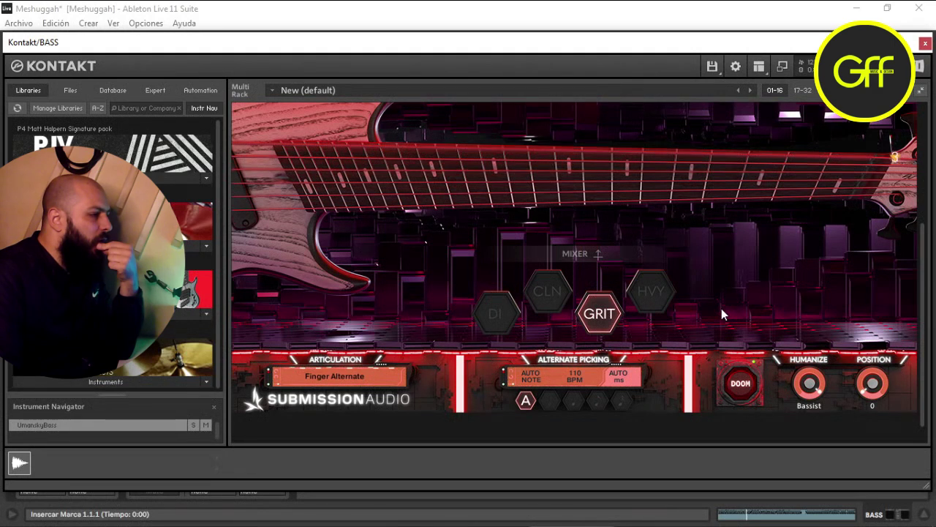
Step: Close the Kontakt window, turn off solo on BASS, and mute the DRUMS track after hearing the mix without the G guitar
left_click(926, 43)
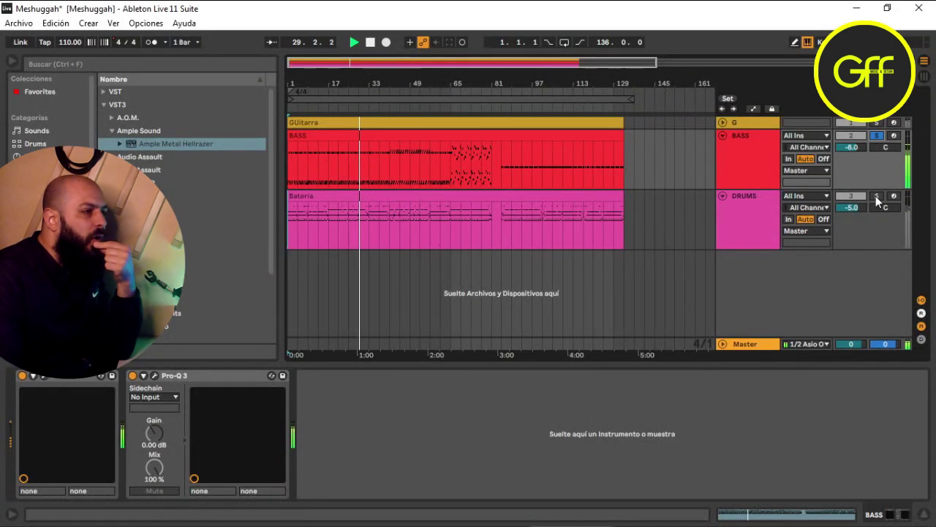
left_click(877, 136)
left_click(853, 125)
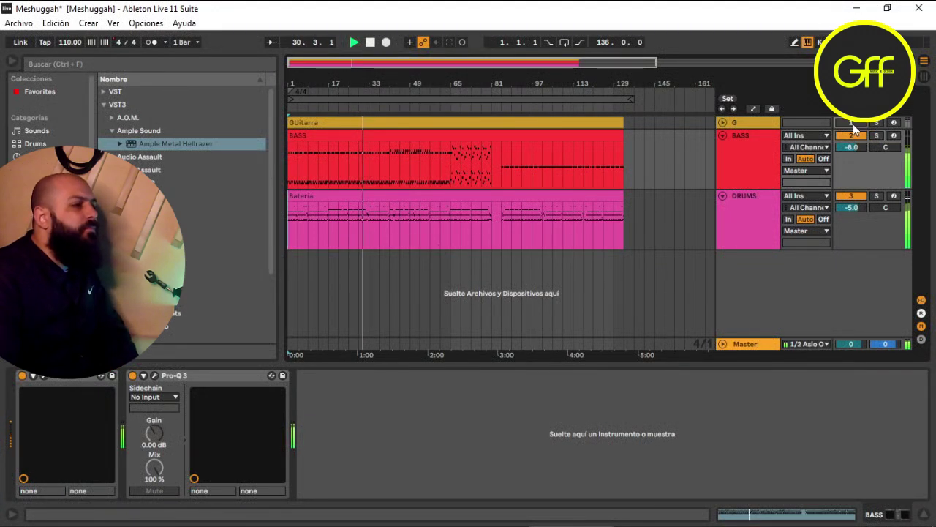
left_click(742, 169)
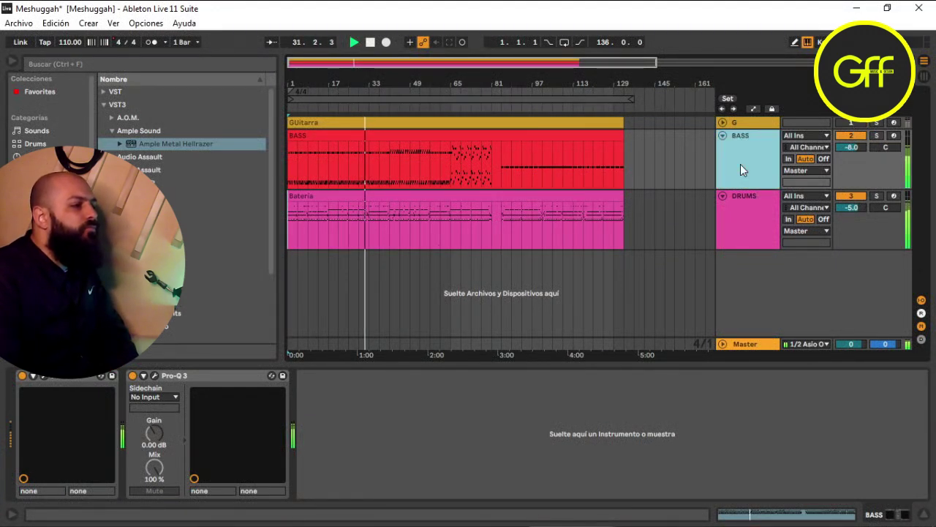
left_click(851, 195)
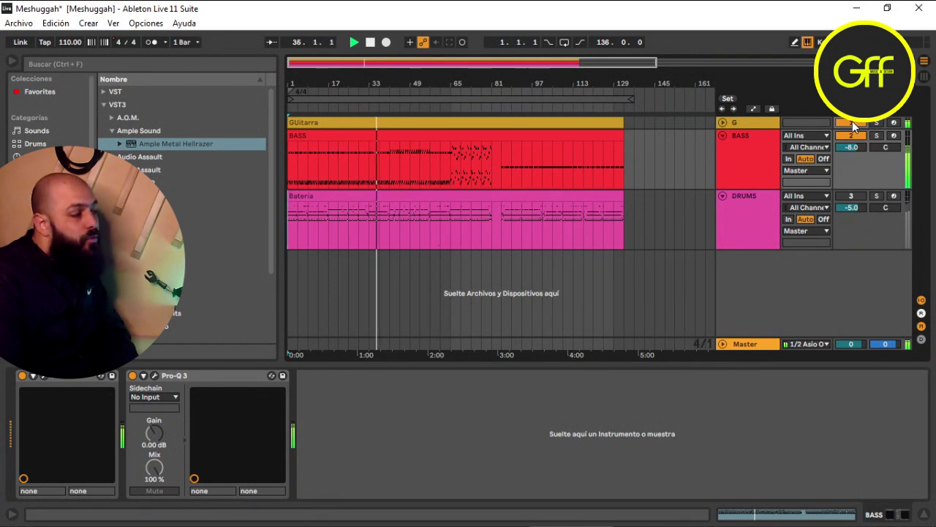
Step: Select the BASS track, reopen its Kontakt UmanskyBass instrument, and position the plug-in window so the instrument is visible
left_click(764, 167)
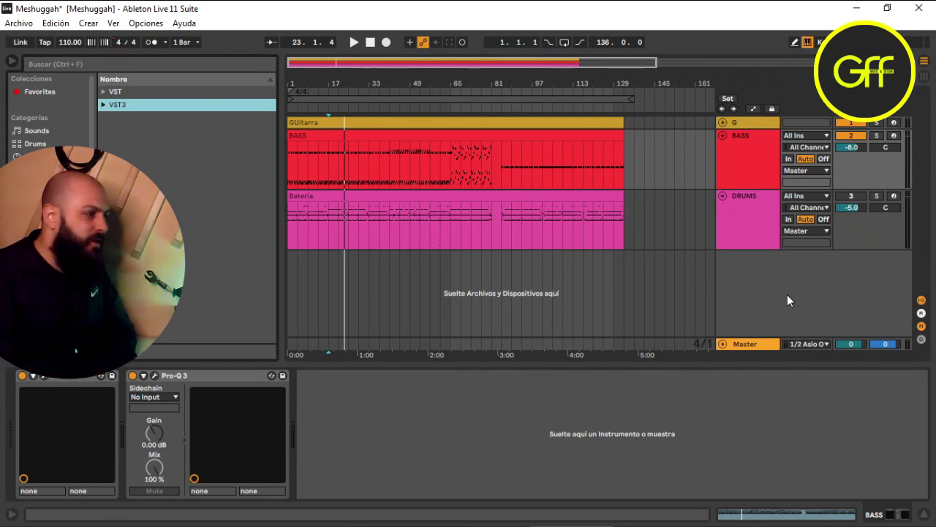
left_click(44, 376)
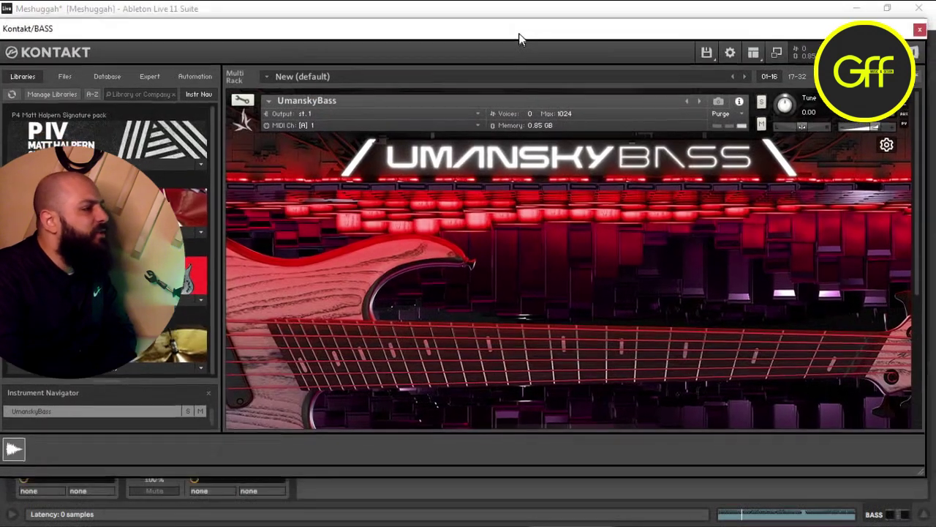
left_click_drag(520, 38, 517, 35)
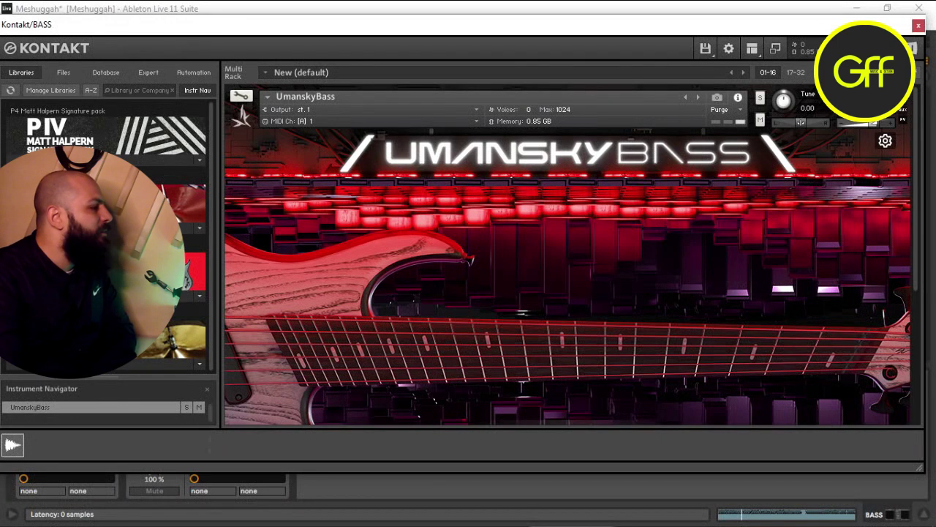
left_click_drag(533, 28, 538, 26)
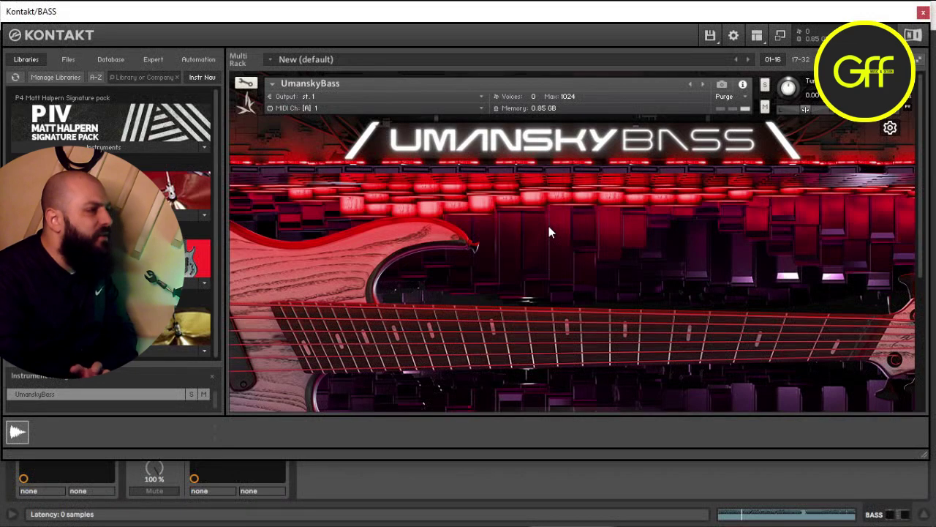
mouse_move(497, 20)
left_mouse_down()
mouse_move(495, 42)
mouse_move(501, 33)
left_mouse_up()
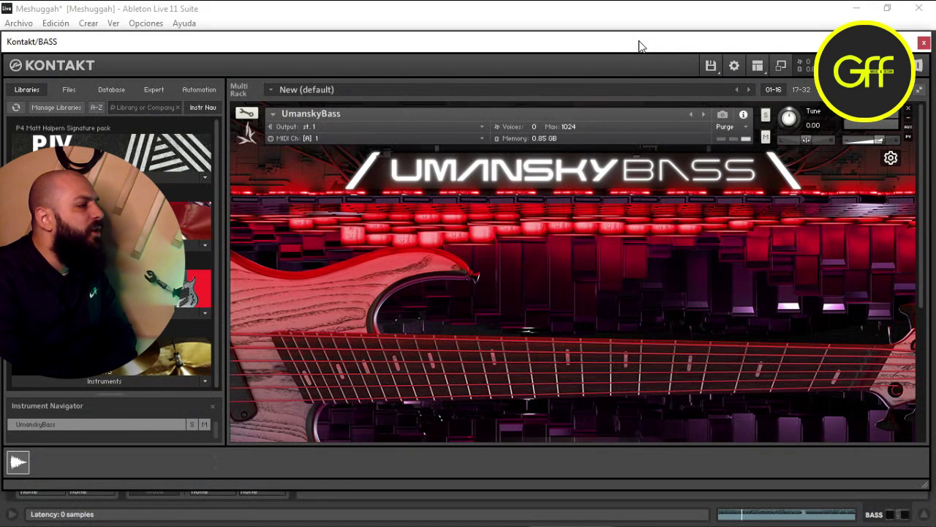
Step: Move the Kontakt window clear of the tracks and place the playback start at bar 1 of the BASS clip
left_click_drag(639, 46, 651, 277)
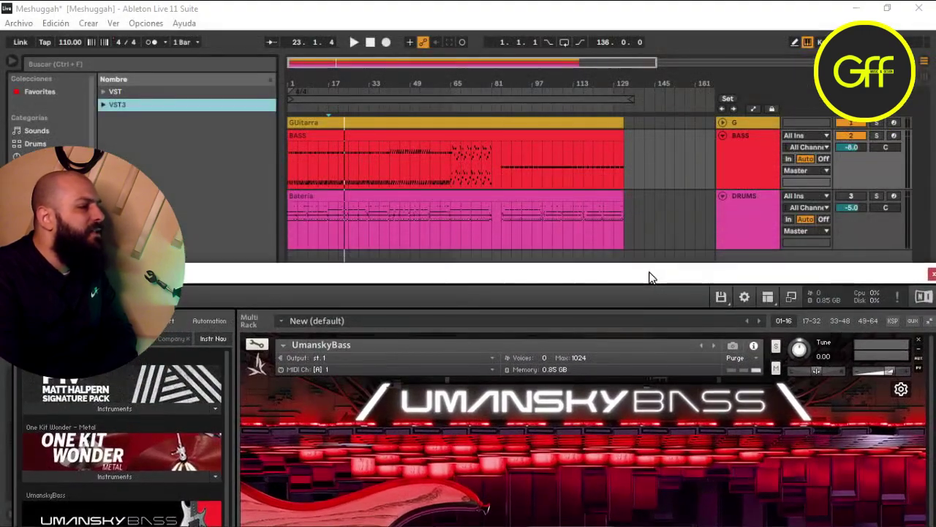
left_click(288, 158)
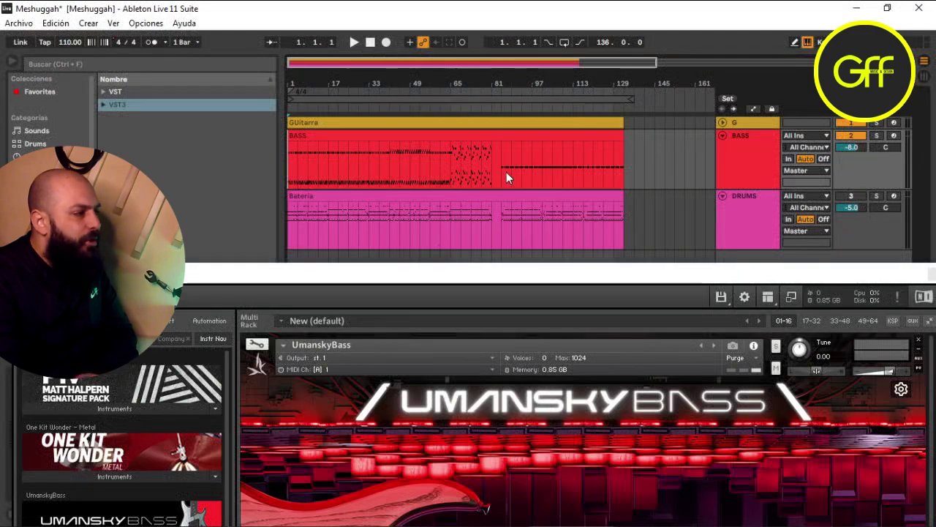
left_click(510, 178)
left_click(291, 164)
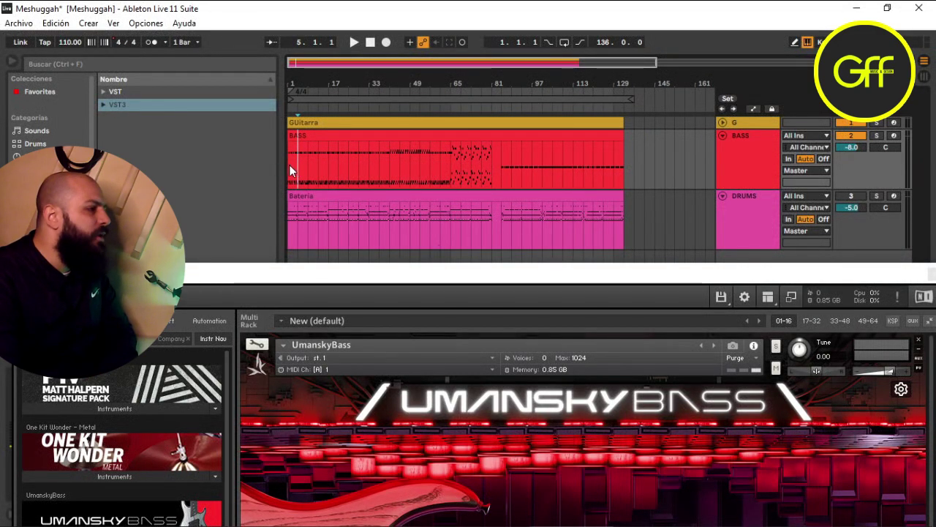
Step: Bring the UmanskyBass controls into view and audition the DI, CLN, GRIT and HVY tones in turn, ending on GRIT
left_click_drag(564, 273, 558, 211)
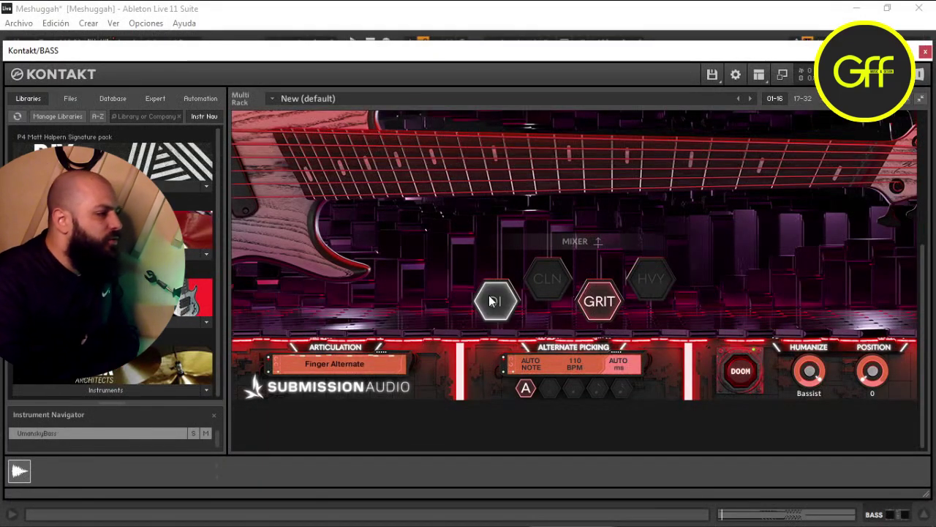
left_click(494, 300)
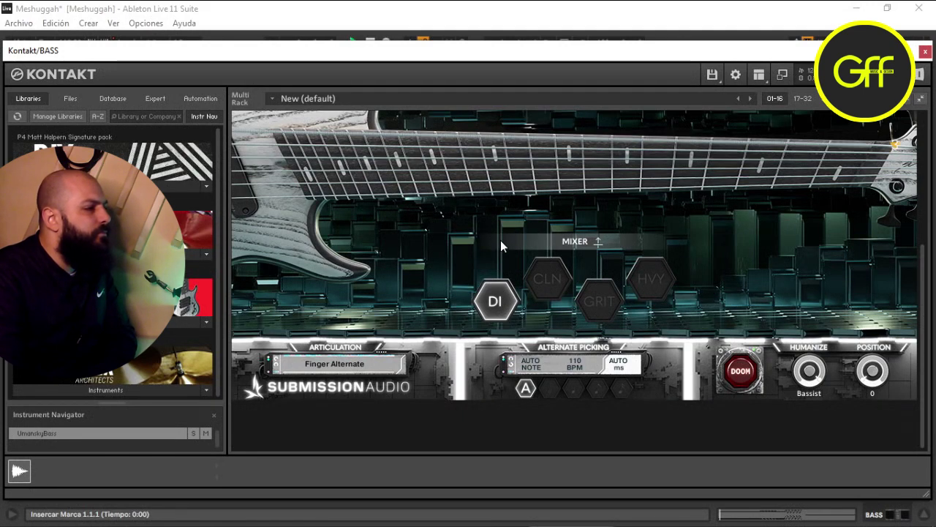
left_click(556, 280)
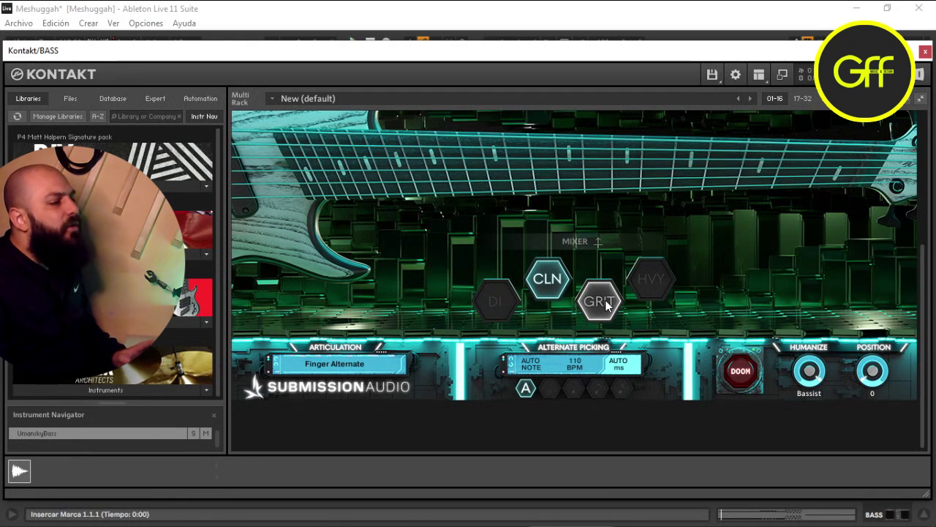
left_click(600, 302)
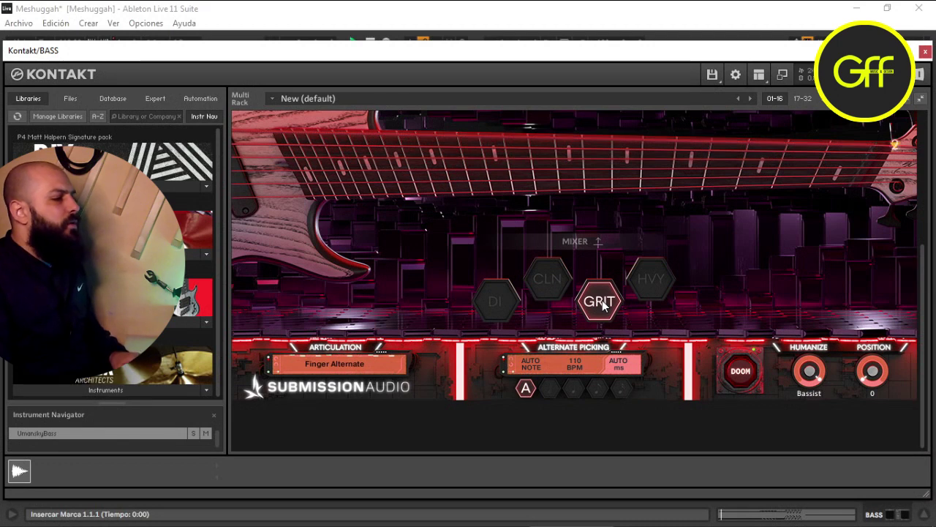
left_click(650, 289)
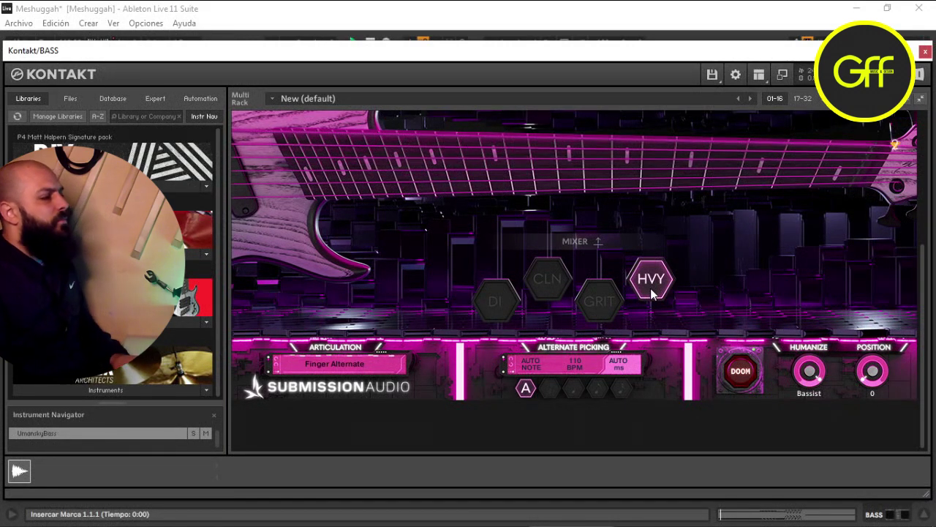
left_click(599, 308)
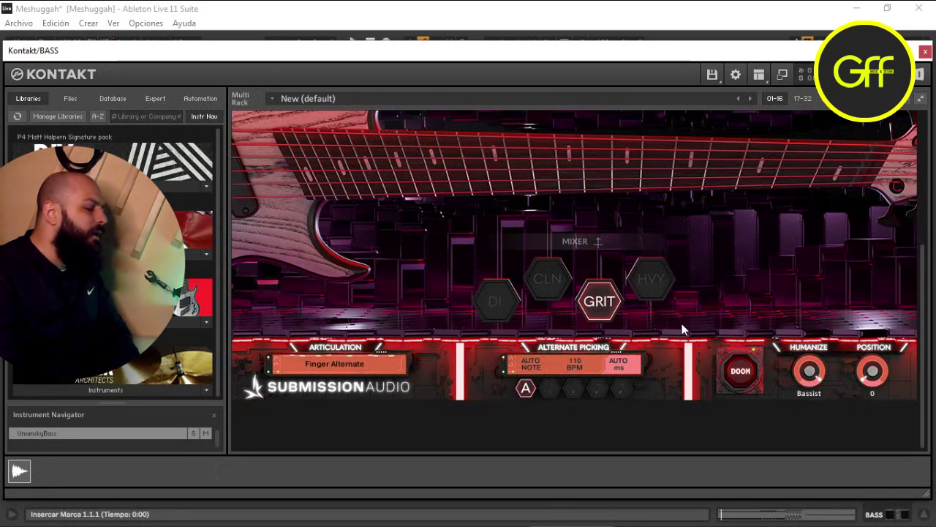
Step: Look over the UmanskyBass interface and open the MIXER view for the GRIT tone
scroll(707, 314, "up", 6)
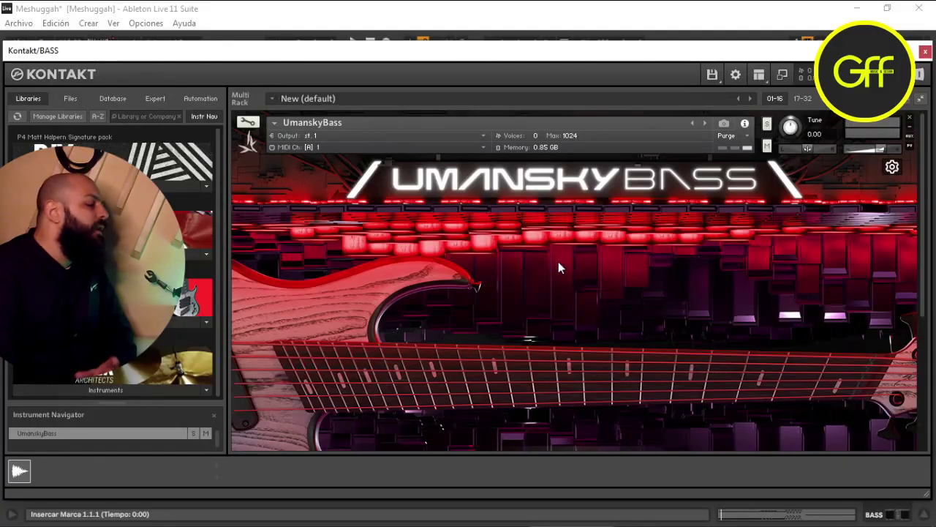
scroll(558, 261, "down", 2)
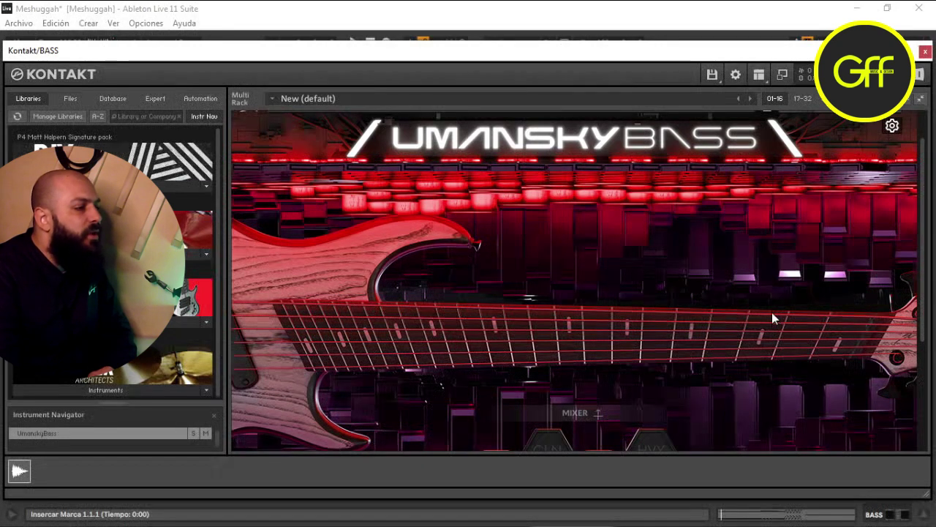
scroll(754, 311, "down", 2)
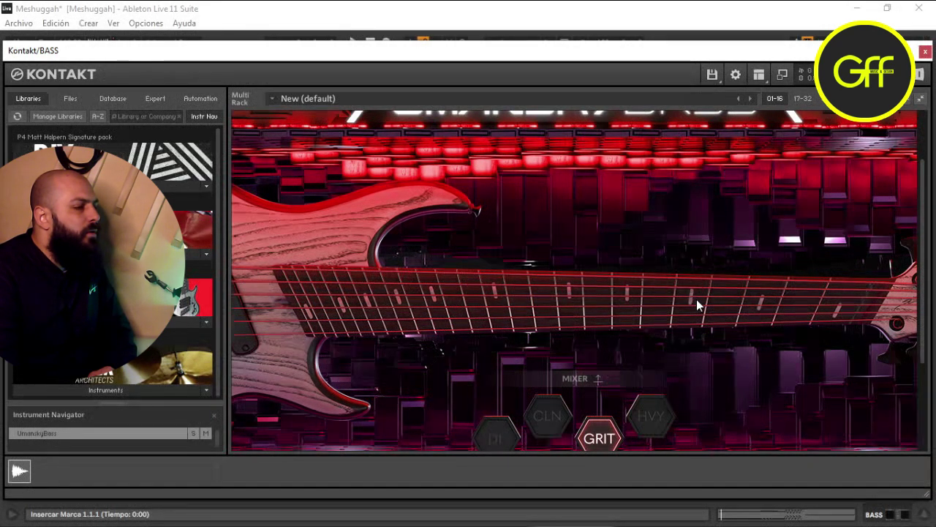
scroll(683, 318, "down", 3)
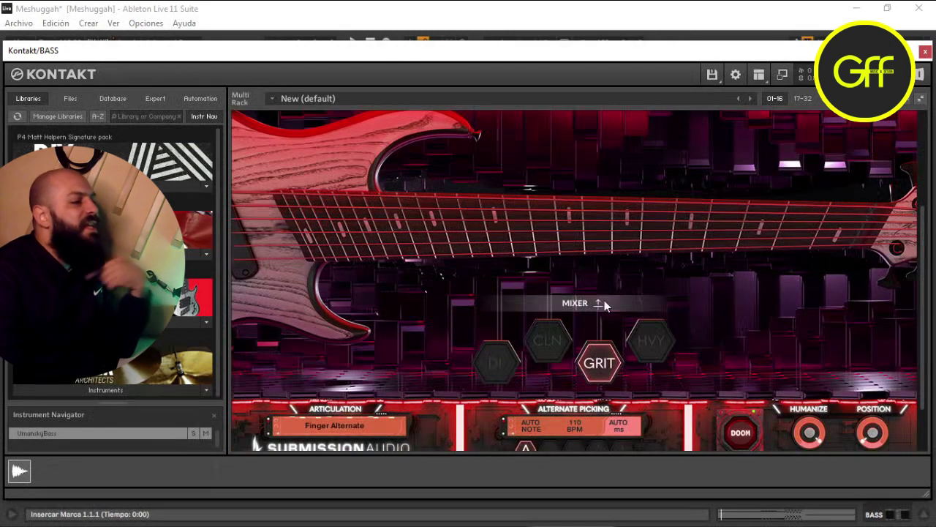
left_click(579, 302)
scroll(747, 311, "up", 2)
scroll(747, 310, "up", 1)
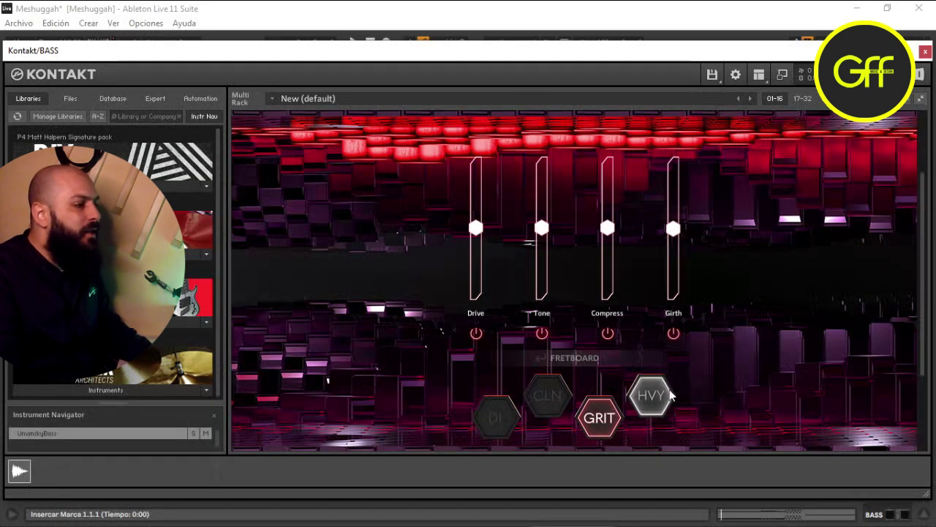
Step: Audition the GRIT mixer's Drive, Tone, Compress at -10 and Girth at 10 during playback, returning each slider to its middle position
left_click_drag(477, 192, 480, 270)
left_click_drag(480, 311, 484, 297)
left_click_drag(489, 259, 601, 333)
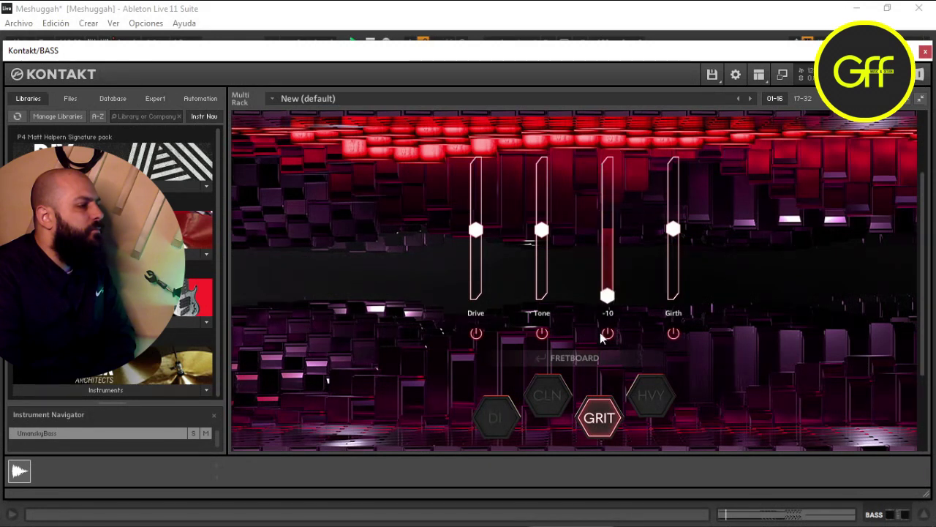
left_click_drag(607, 295, 609, 228)
left_click_drag(685, 231, 682, 161)
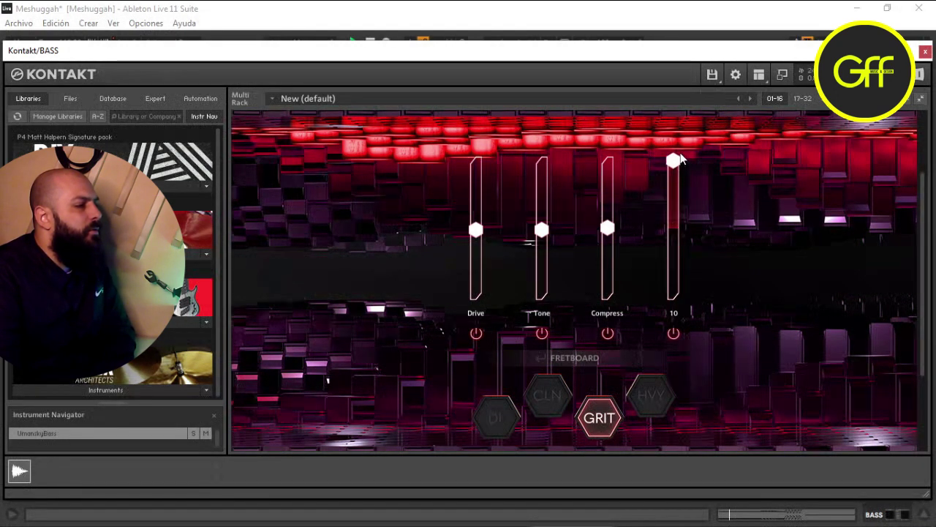
left_click_drag(680, 193, 680, 235)
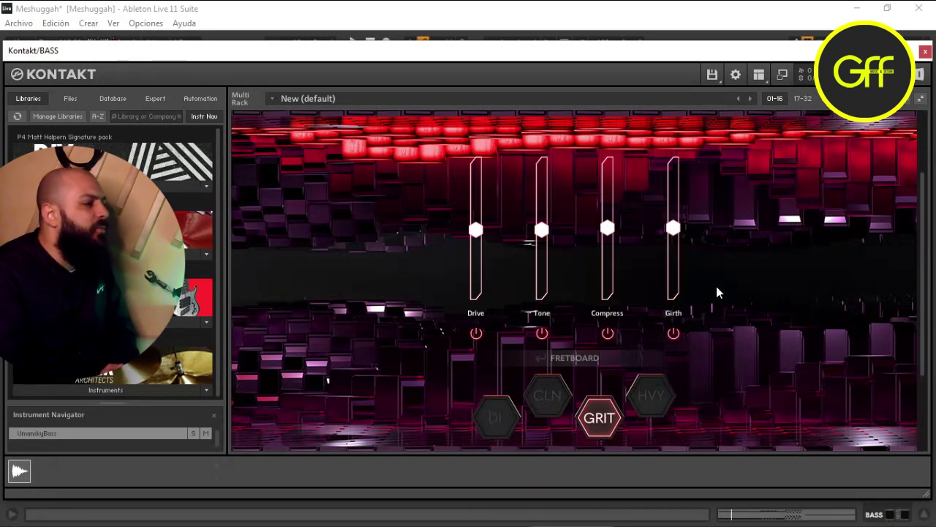
Step: Try the Alternate Picking note values up to 1/16, return to AUTO, and toggle DOOM off and back on
scroll(717, 286, "down", 2)
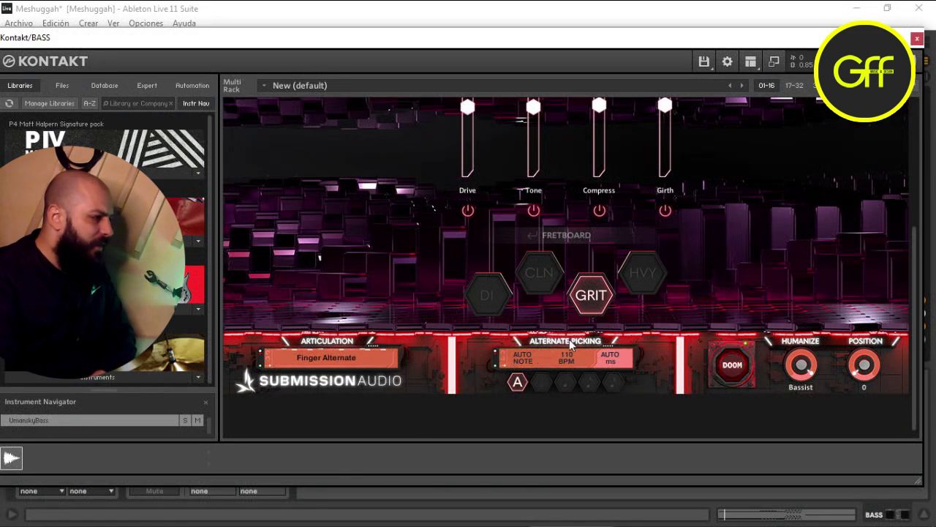
left_click(541, 382)
left_click(590, 382)
left_click(612, 381)
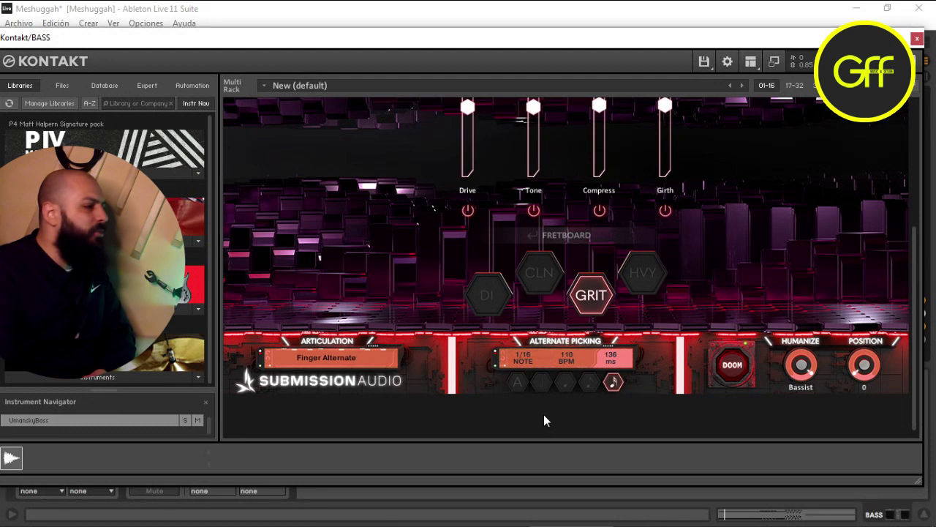
left_click(517, 382)
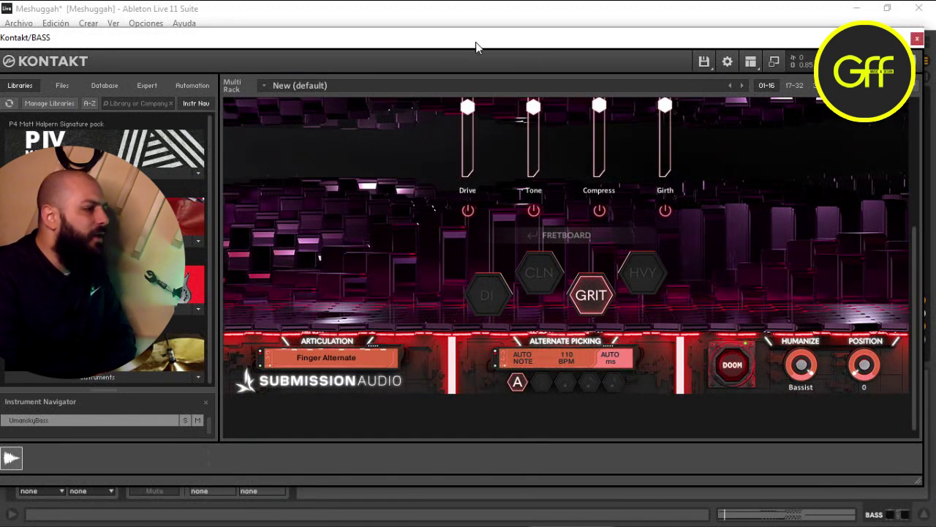
left_click(740, 372)
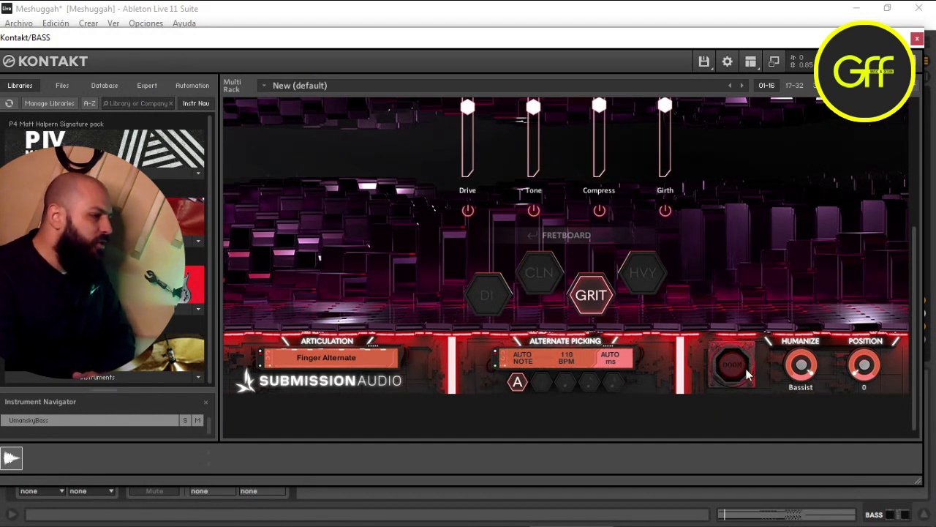
left_click(734, 368)
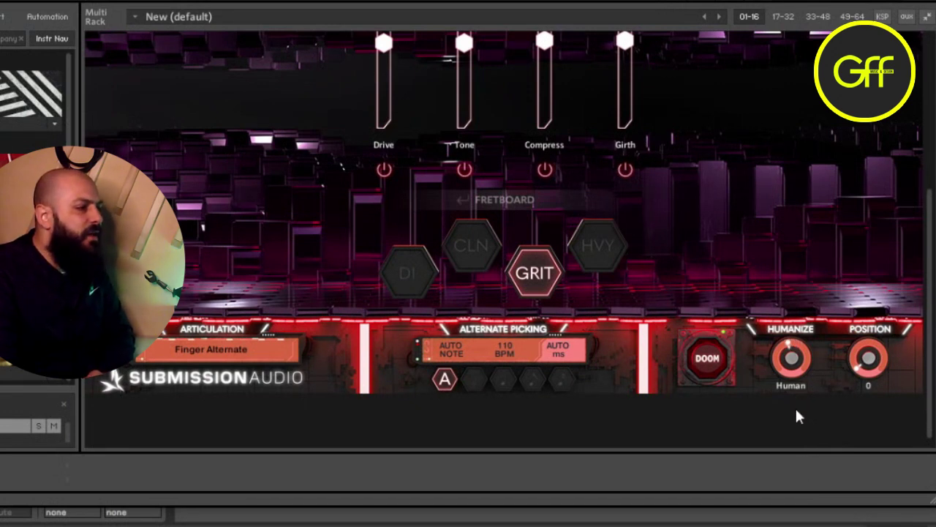
Step: Try Humanize at Machine, set it to Bassist, and return to the FRETBOARD view
left_click_drag(799, 360, 796, 401)
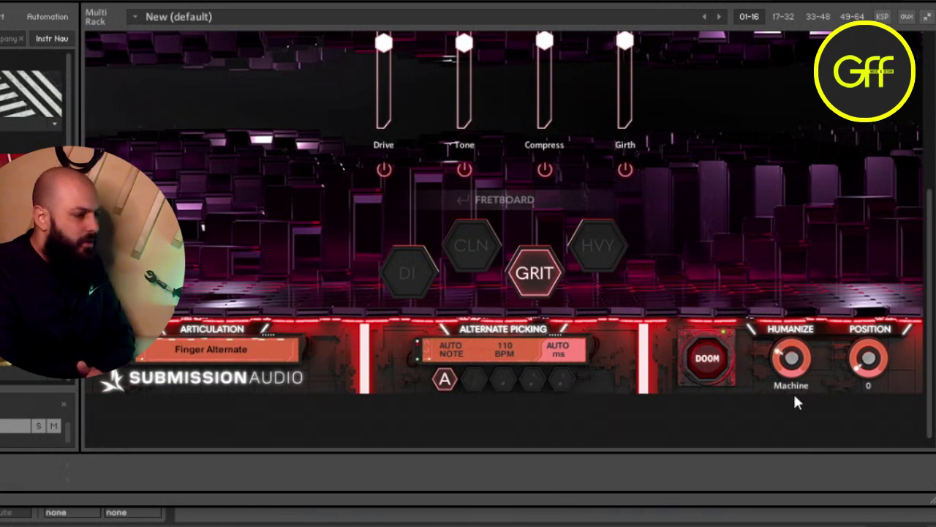
left_click_drag(796, 373, 831, 263)
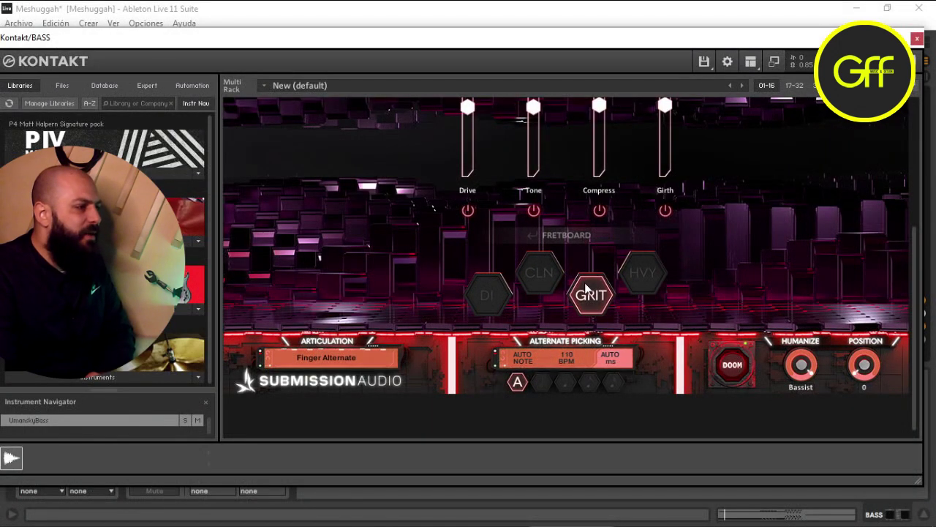
left_click(566, 235)
scroll(865, 410, "up", 3)
Step: Try the Position setting at fret 12 and return it to 0
left_click_drag(866, 412, 877, 479)
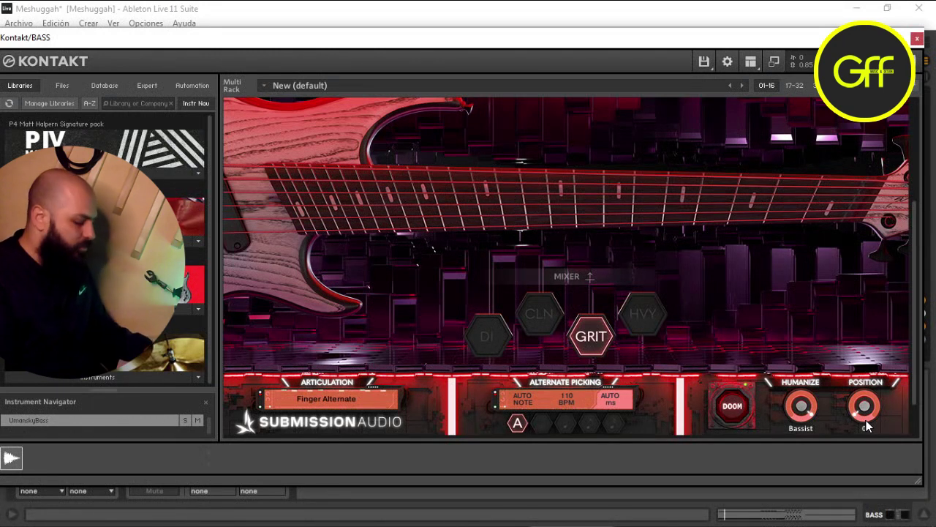
mouse_move(866, 420)
left_mouse_down()
mouse_move(887, 297)
mouse_move(882, 336)
mouse_move(885, 328)
left_mouse_up()
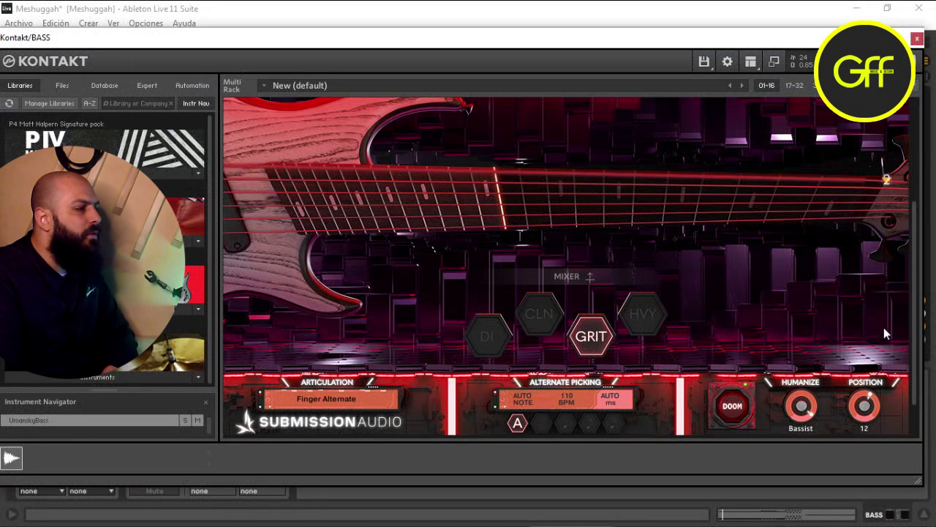
mouse_move(884, 327)
left_mouse_down()
mouse_move(877, 364)
mouse_move(884, 324)
mouse_move(907, 290)
mouse_move(913, 238)
mouse_move(885, 337)
mouse_move(884, 442)
left_mouse_up()
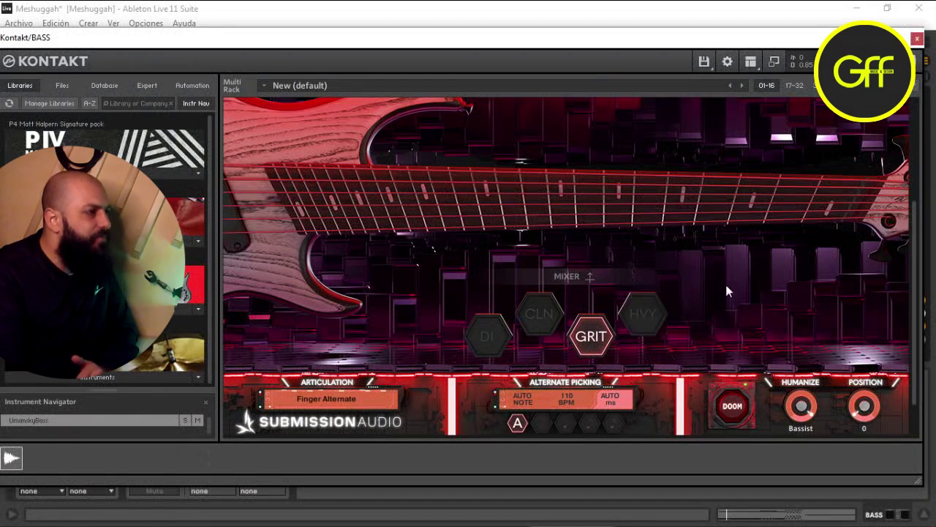
Step: Open the UmanskyBass settings page, examine the keyswitch map and bass tuning, and close the instrument window
scroll(765, 271, "up", 5)
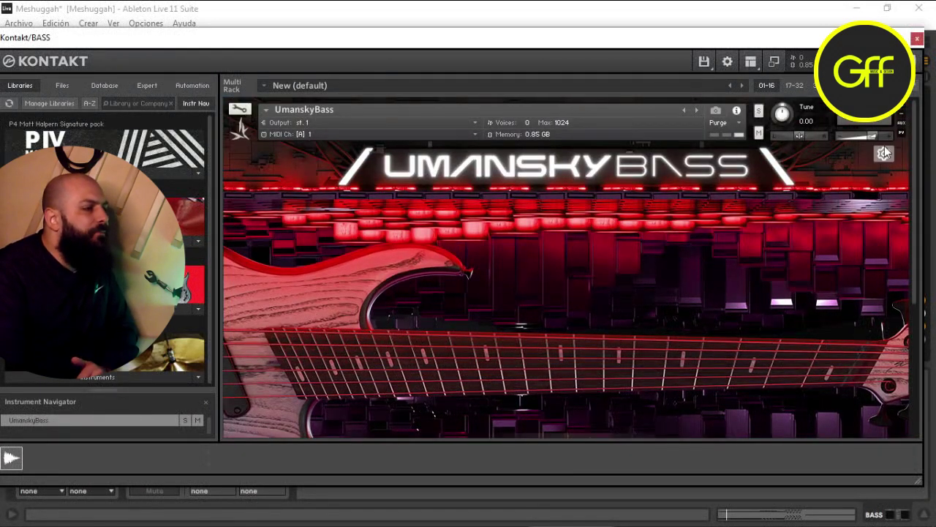
left_click(885, 153)
scroll(484, 306, "down", 3)
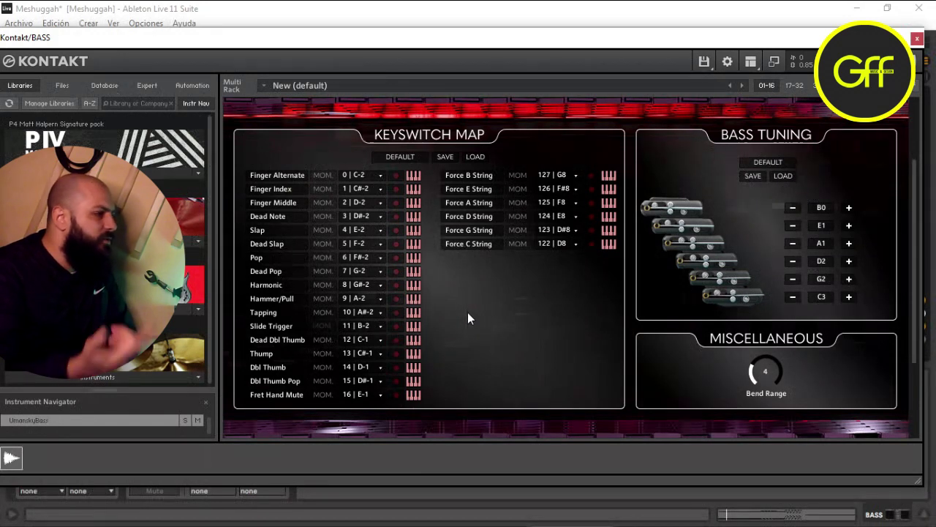
scroll(475, 319, "down", 1)
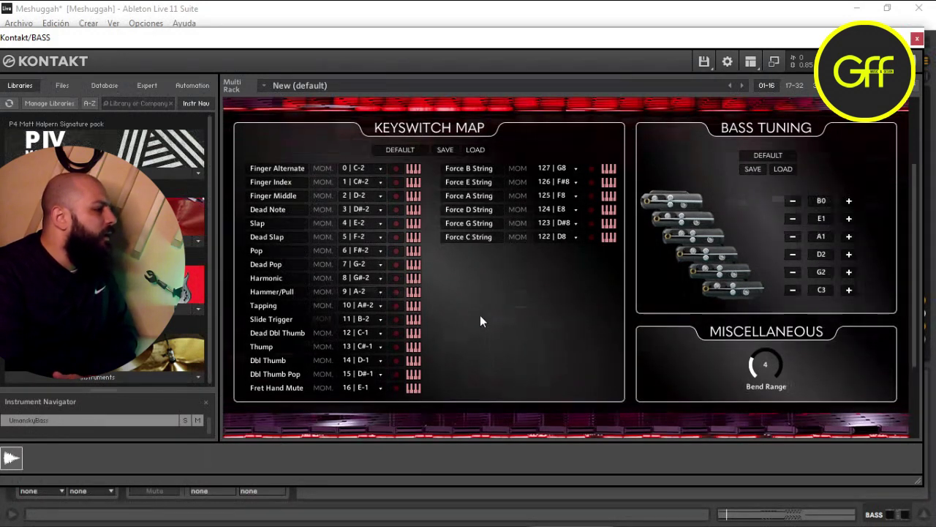
scroll(483, 317, "up", 2)
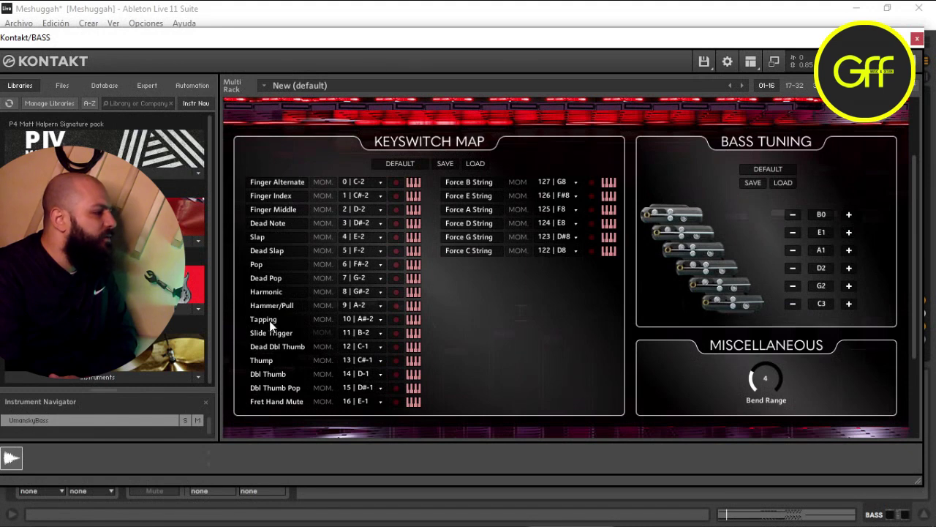
left_click(917, 38)
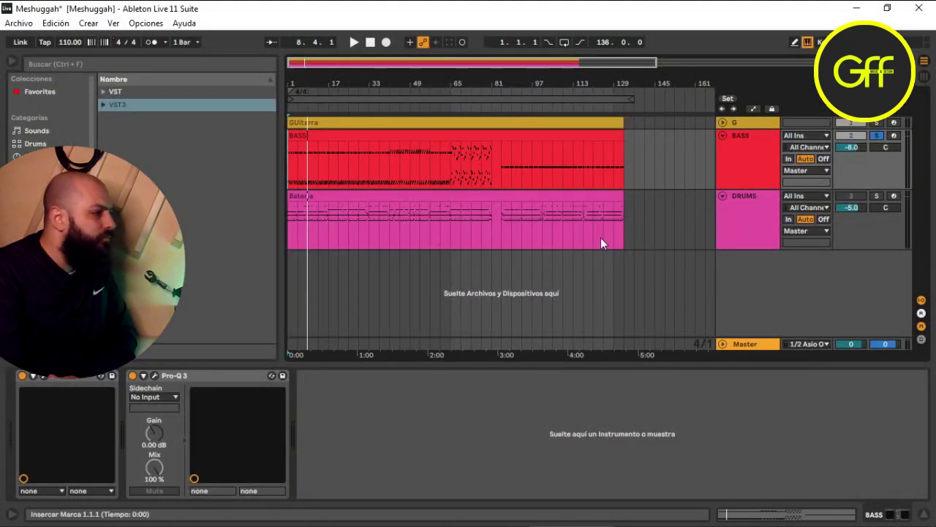
Step: Open the BASS clip in the MIDI note editor and bring its opening bars into view
double_click(334, 139)
left_click_drag(424, 339, 455, 225)
left_click_drag(269, 324, 267, 246)
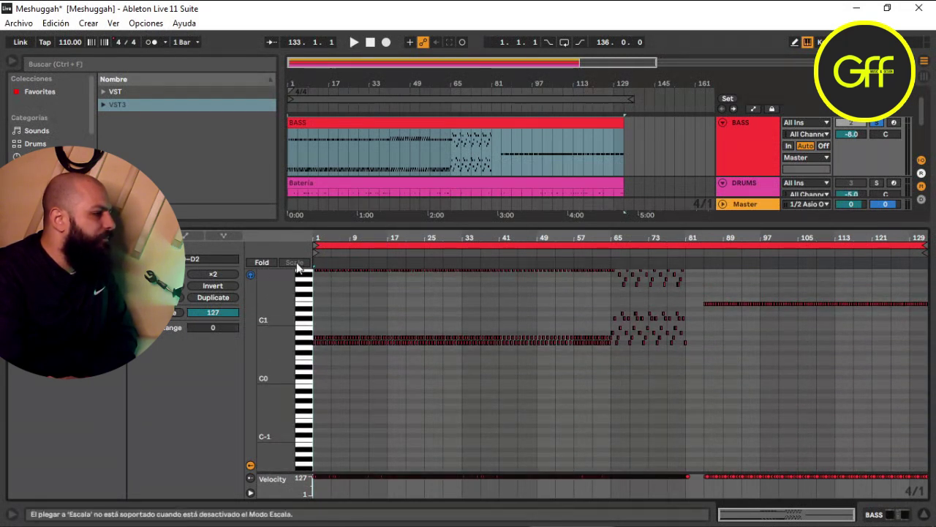
mouse_move(330, 238)
left_mouse_down()
mouse_move(329, 275)
mouse_move(532, 339)
mouse_move(562, 381)
mouse_move(538, 384)
mouse_move(574, 392)
left_mouse_up()
left_click(325, 280)
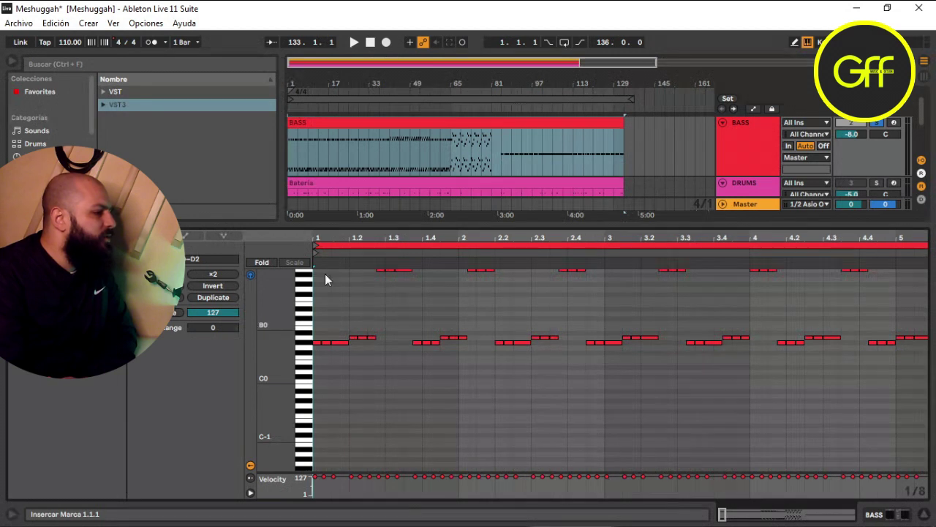
Step: Copy the three opening G#0 notes of the BASS clip and transpose the copies into the low keyswitch octaves, down to C-2
left_click(304, 350)
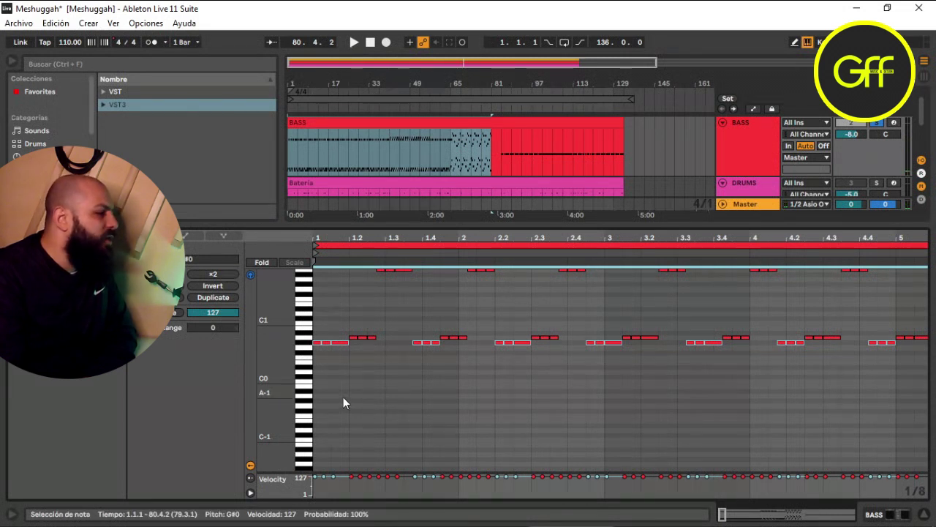
left_click(317, 348)
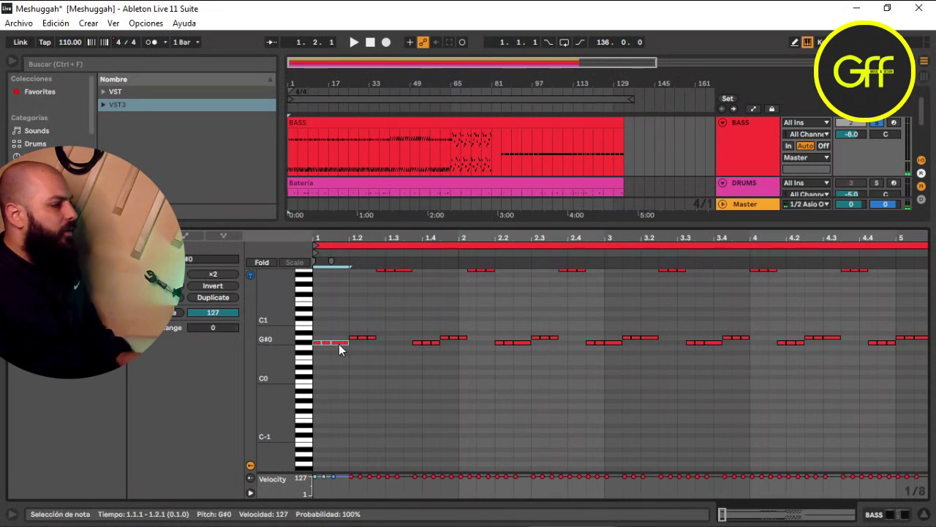
key("Down")
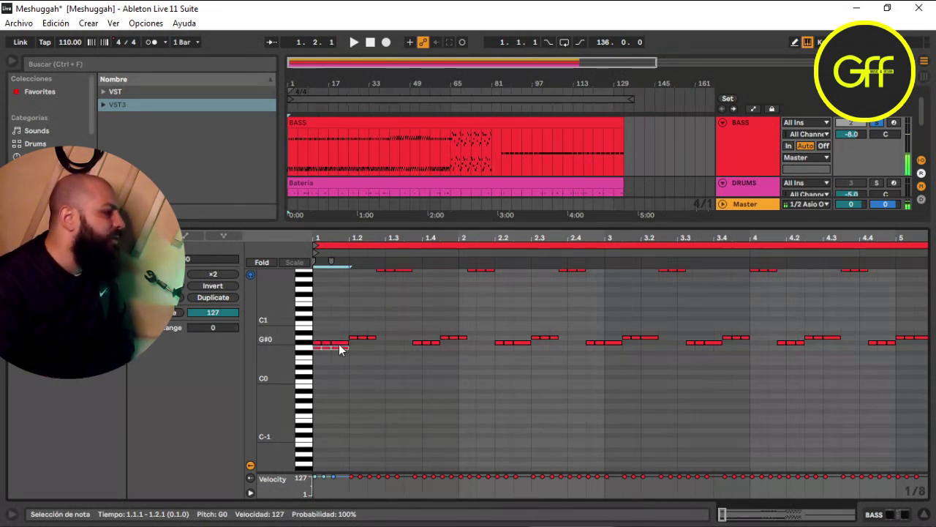
key("Down")
key("Down")
key("Down")
key("Down")
key("Down")
key("Down")
key("Down")
key("Down")
key("Down")
key("Down")
key("Down")
key("Down")
key("Down")
key("Down")
key("Down")
key("Down")
key("Down")
key("Down")
key("Down")
key("Down")
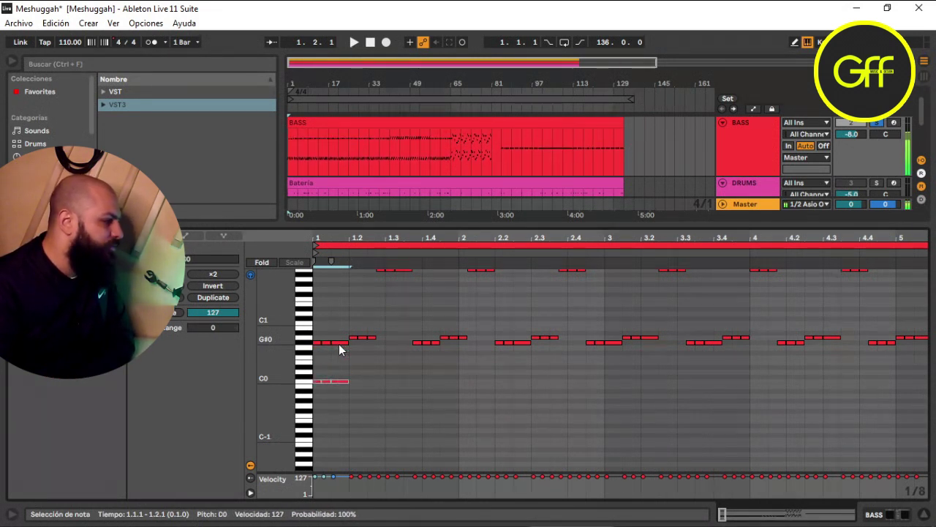
key("Up")
key("Up")
key("Up")
key("Up")
key("Up")
key("Up")
key("Up")
key("Up")
key("Up")
key("Up")
key("Up")
key("Up")
key("Up")
key("Up")
key("Up")
key("Up")
key("Up")
key("Up")
key("Up")
key("Up")
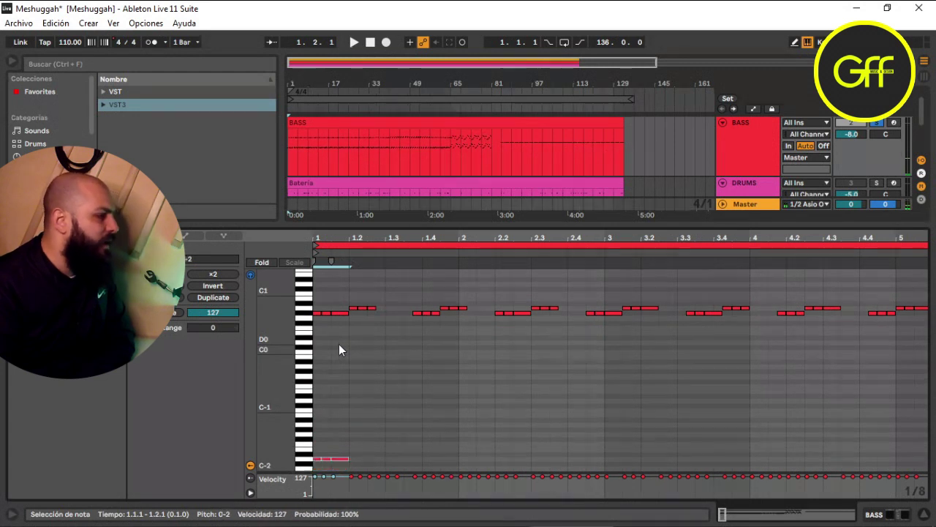
key("Up")
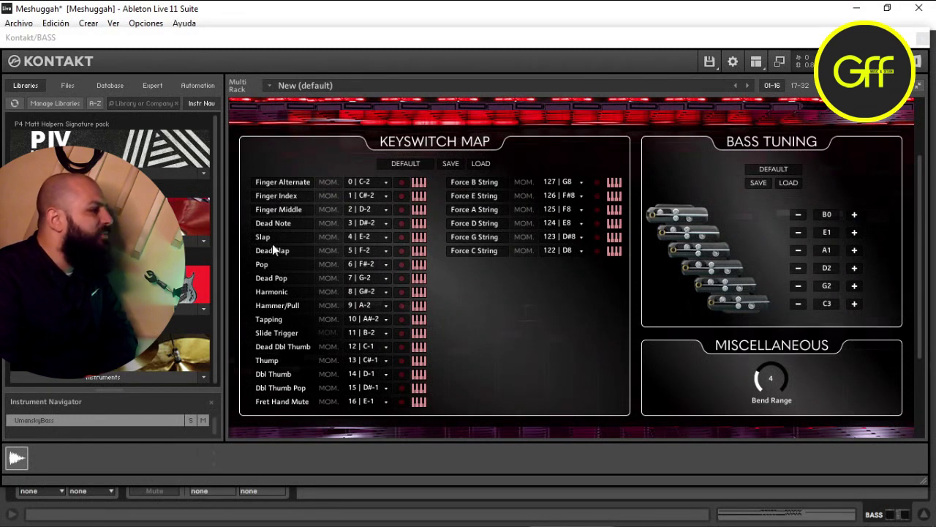
Step: Check the articulation notes in the UmanskyBass keyswitch map and reopen the BASS clip's notes at bar 1
scroll(383, 291, "down", 1)
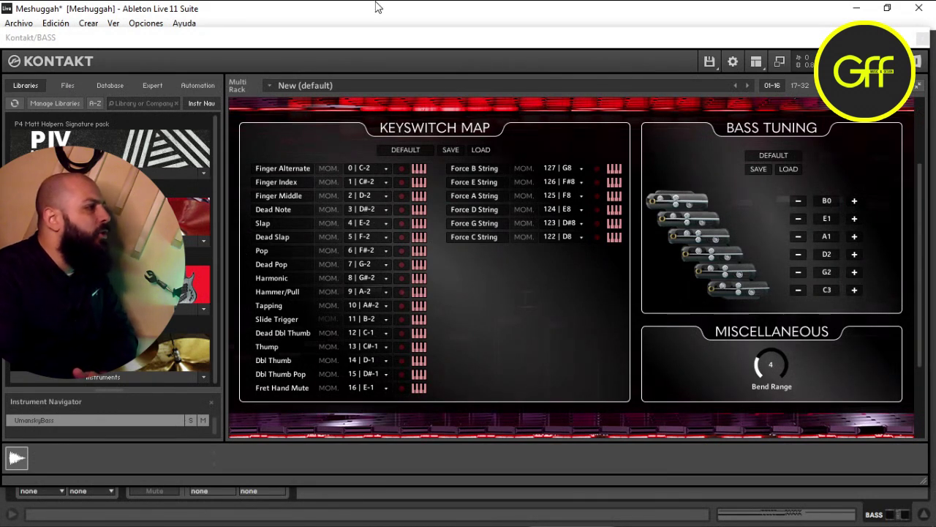
left_click(923, 39)
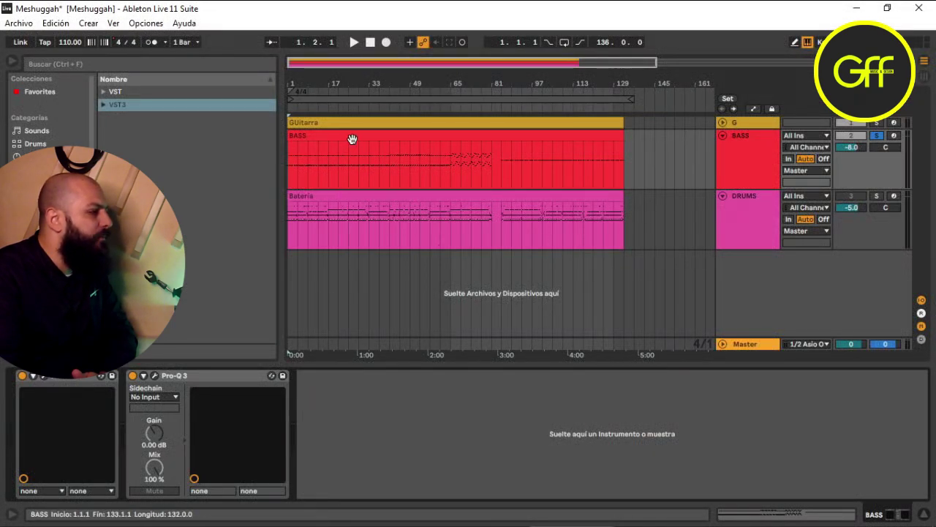
double_click(350, 146)
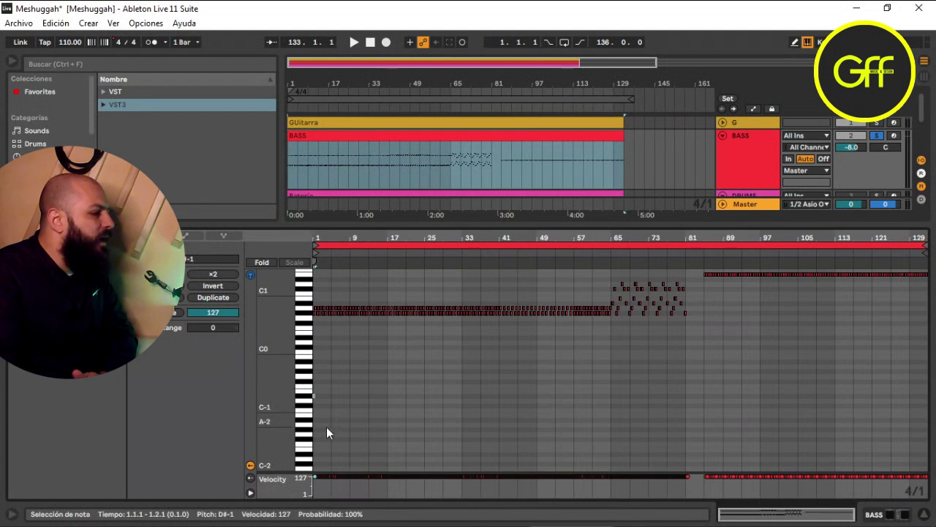
mouse_move(341, 240)
left_mouse_down()
mouse_move(342, 336)
mouse_move(366, 344)
mouse_move(359, 370)
mouse_move(439, 370)
left_mouse_up()
left_click(409, 410)
Step: Lower the three copied notes at bar 1 to the Dead Note keyswitch D#-2 and play the passage
left_click_drag(408, 408, 314, 388)
key("Down")
key("Down")
key("Down")
key("Down")
key("Down")
key("Down")
key("Down")
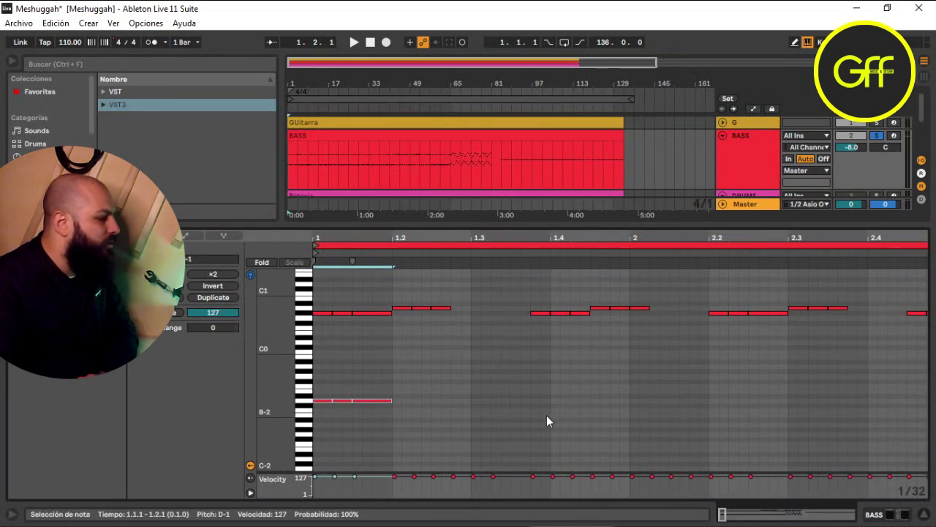
key("Down")
key("Down")
key("Down")
key("Down")
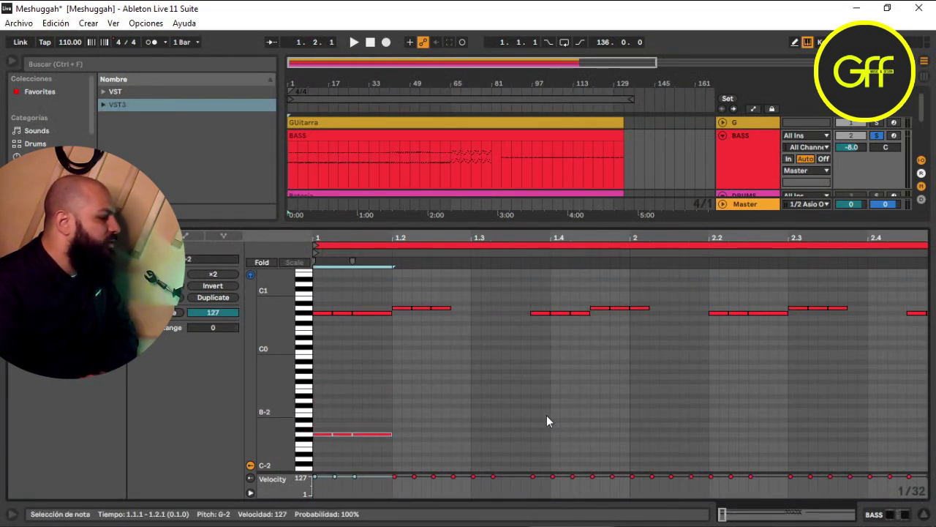
key("Down")
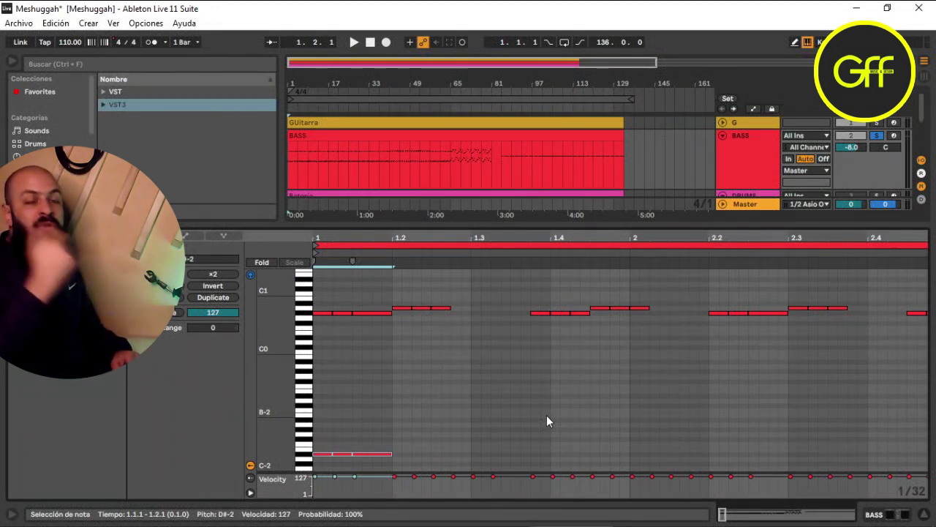
key("space")
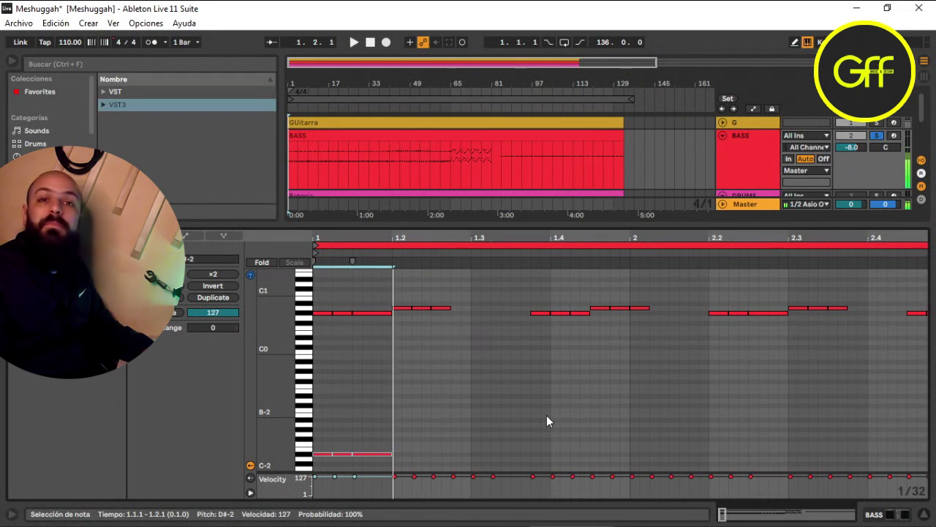
key("space")
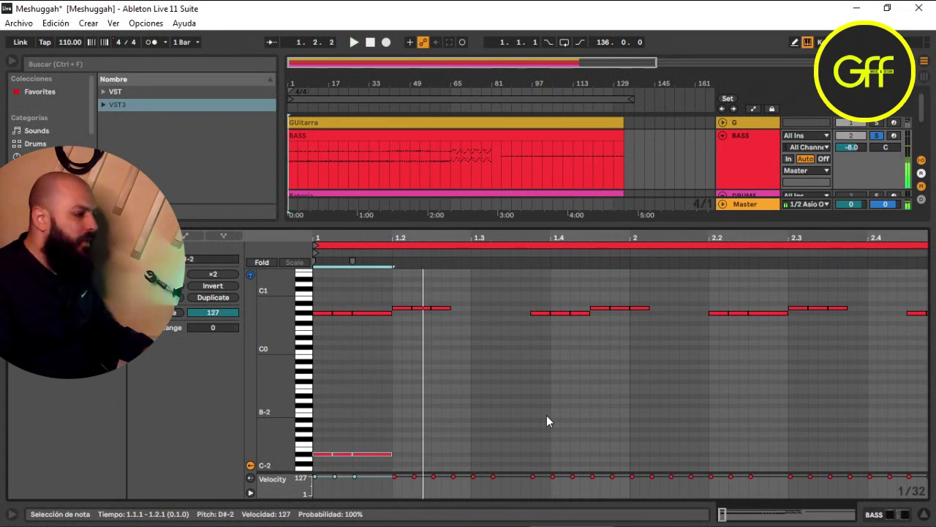
Step: Shift the three D#-2 keyswitch notes to about beat 1.3.3 and play the clip from its start
left_click(401, 451)
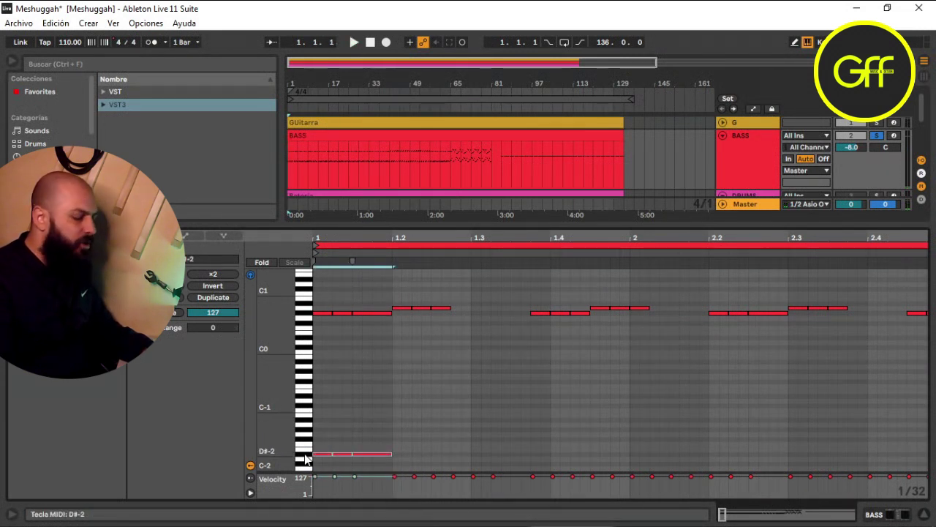
key("Right")
key("Right")
key("Right")
key("Right")
key("Right")
key("Right")
key("Right")
key("Right")
key("Right")
key("Right")
key("Right")
key("Right")
key("Right")
key("Right")
key("Right")
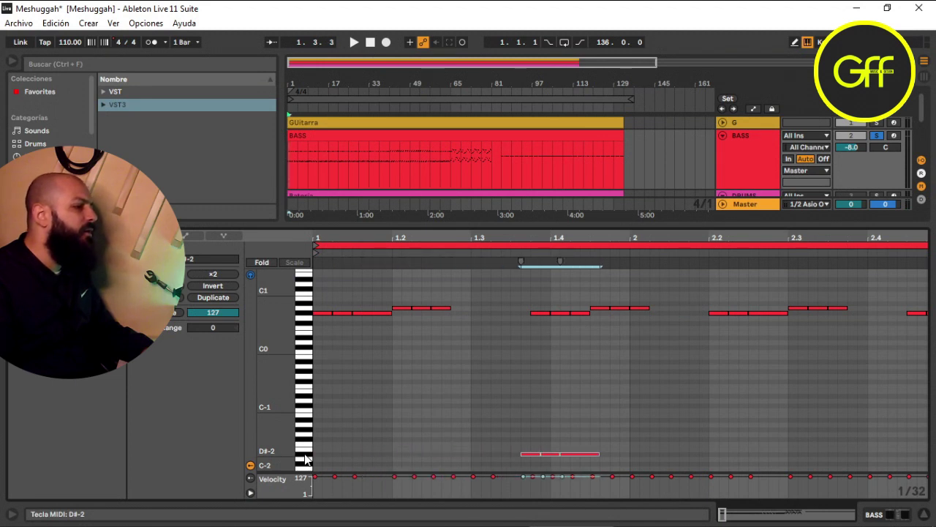
left_click(313, 261)
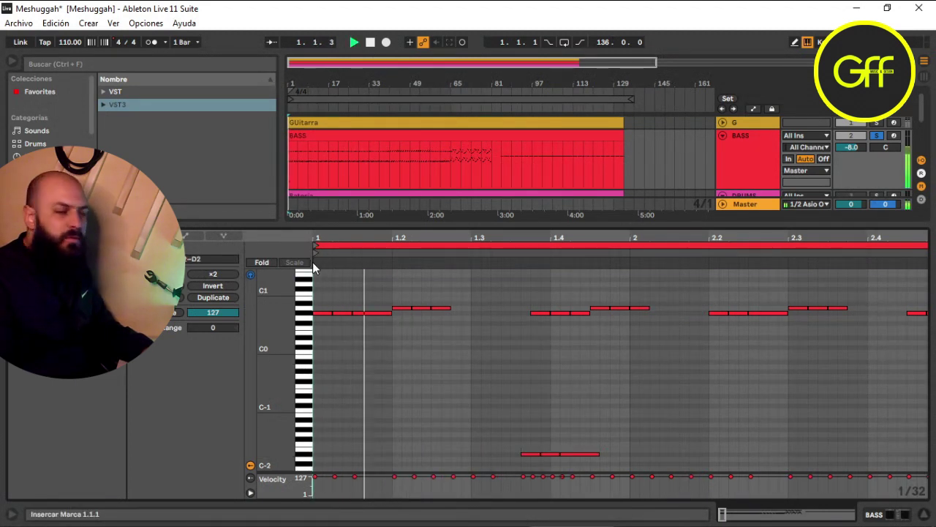
Step: Move the D#-2 keyswitch notes back to the start of bar 1, aligned with the opening bass notes, and audition them
left_click_drag(493, 435, 354, 454)
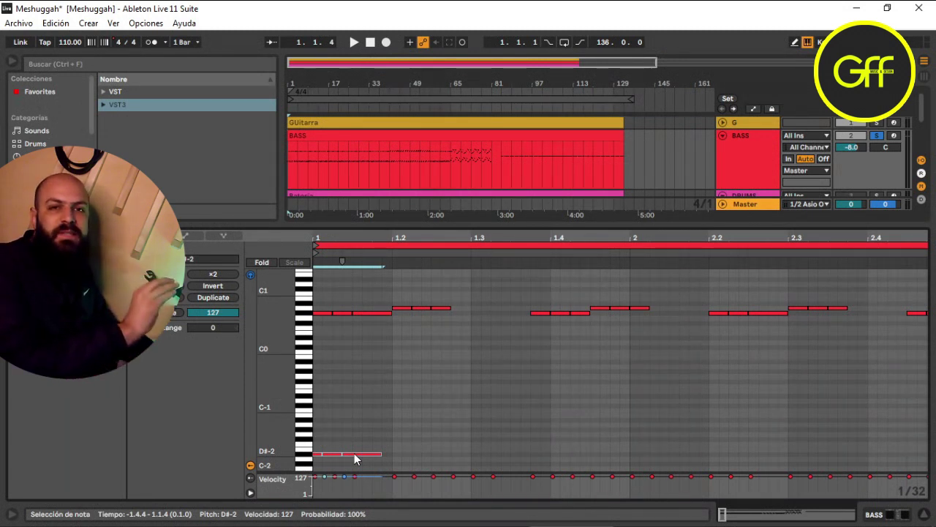
key("space")
key("space")
key("space")
key("space")
key("Right")
key("space")
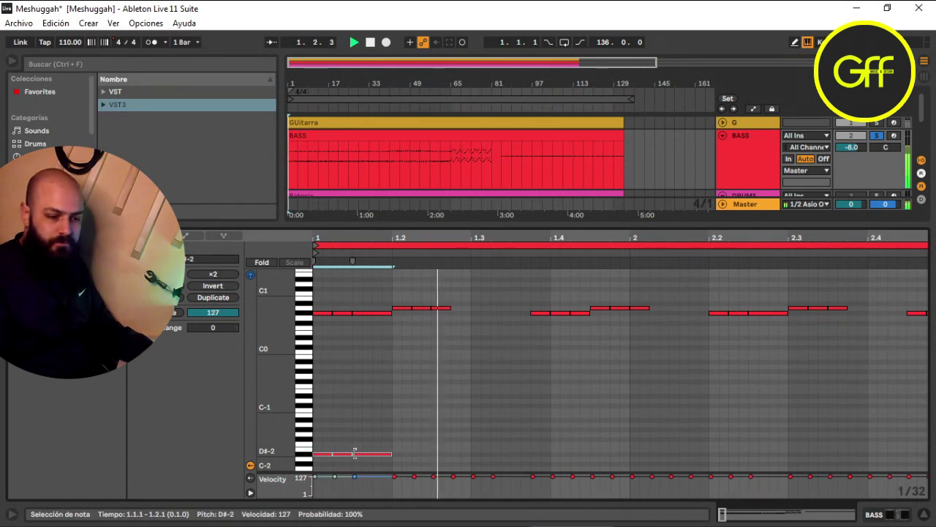
key("space")
Step: Raise the three keyswitch notes at bar 1 semitone by semitone up to G#-2, auditioning the articulations during playback
key("Up")
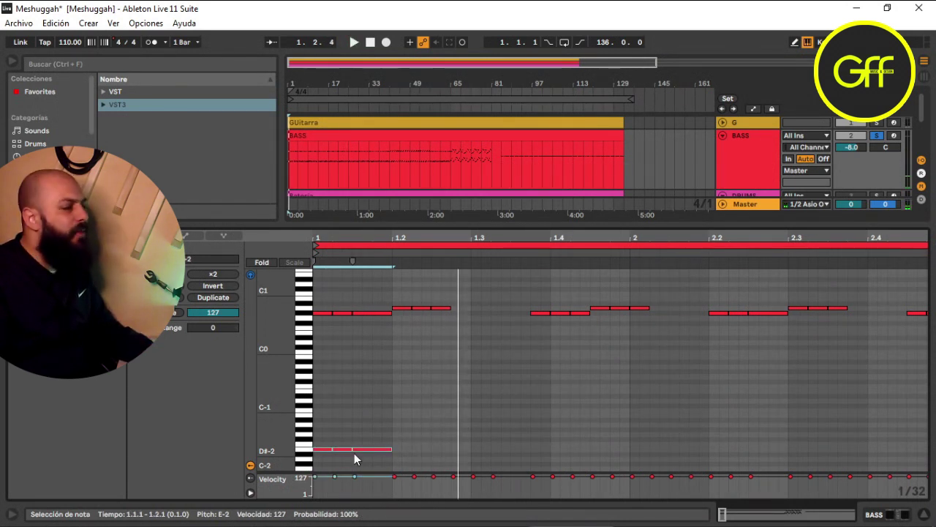
key("space")
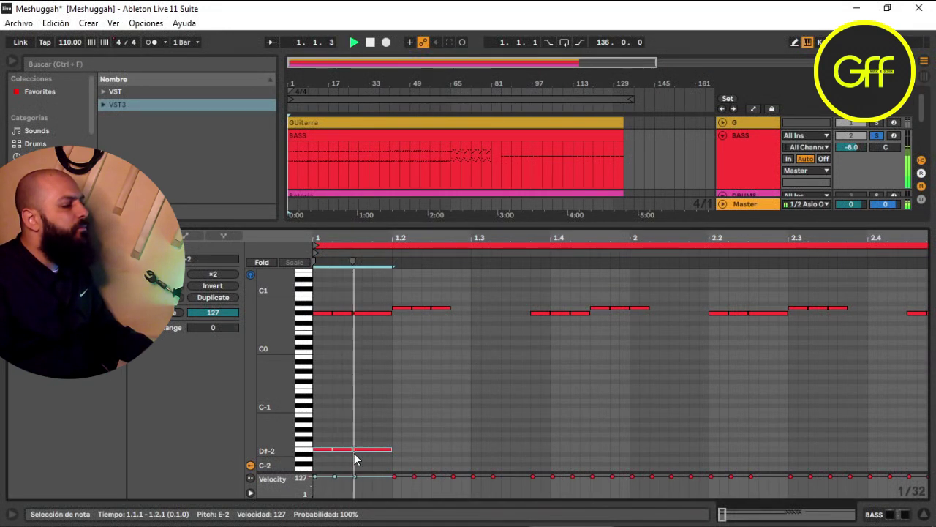
key("Up")
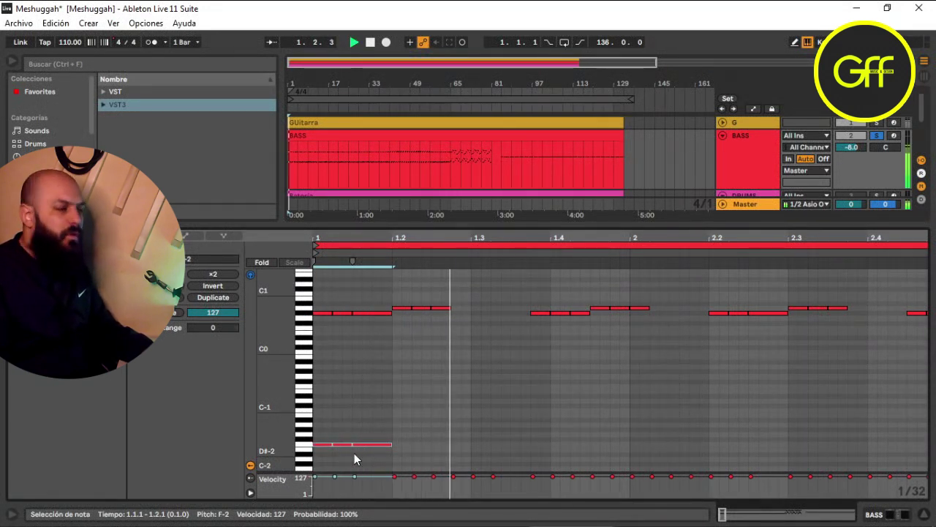
key("Up")
key("Up")
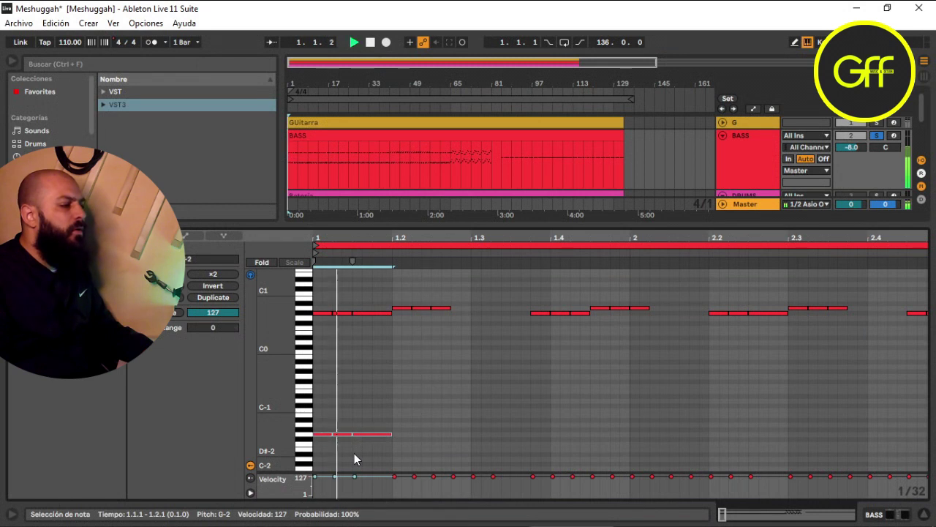
key("Up")
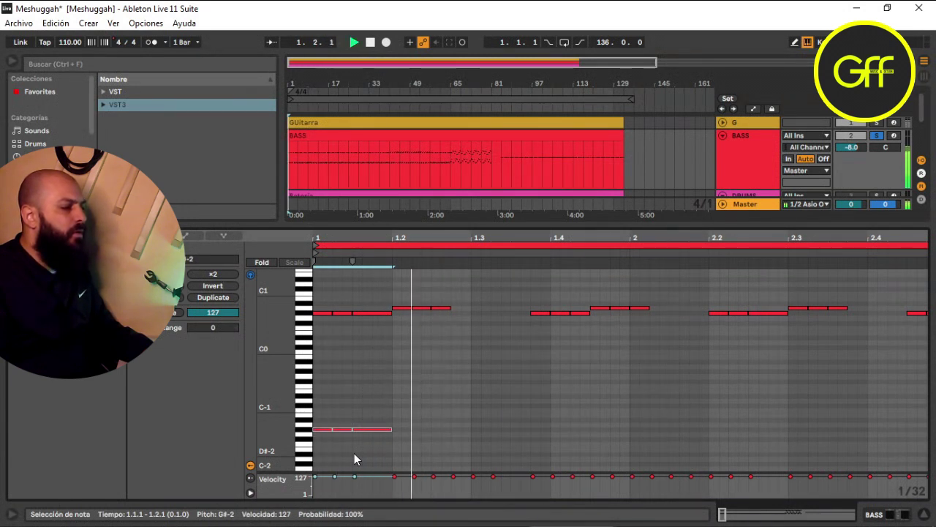
key("space")
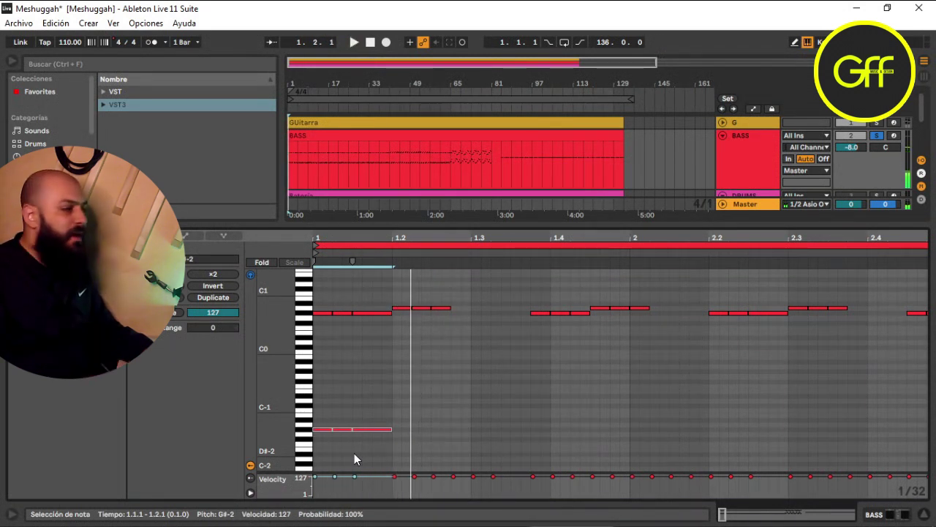
Step: Continue raising the three keyswitch notes through B-2 and C-1 up to C#-1, playing the passage to compare articulations
key("Up")
key("Up")
key("space")
key("Up")
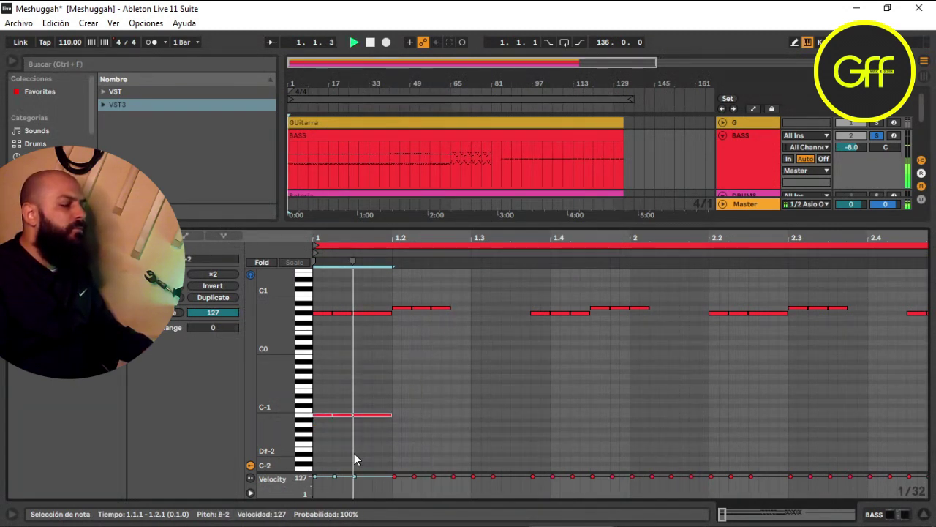
key("Up")
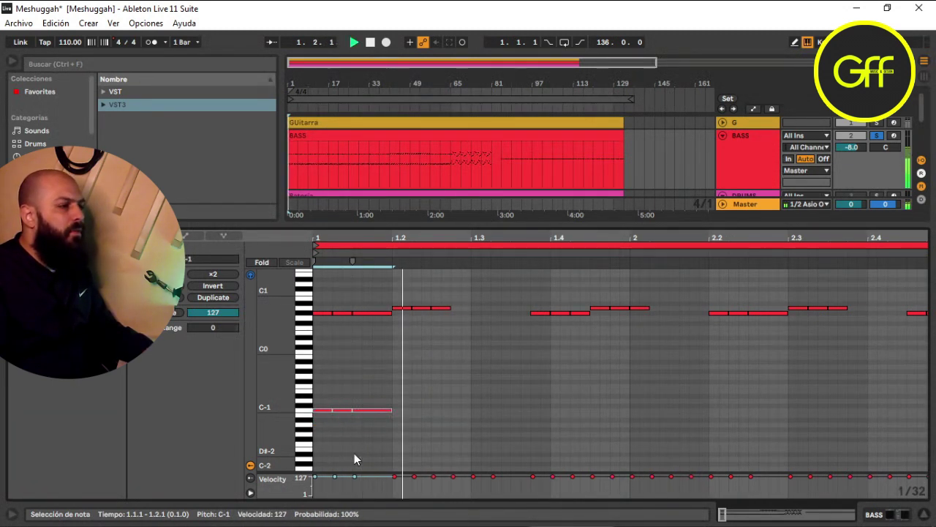
key("Up")
key("space")
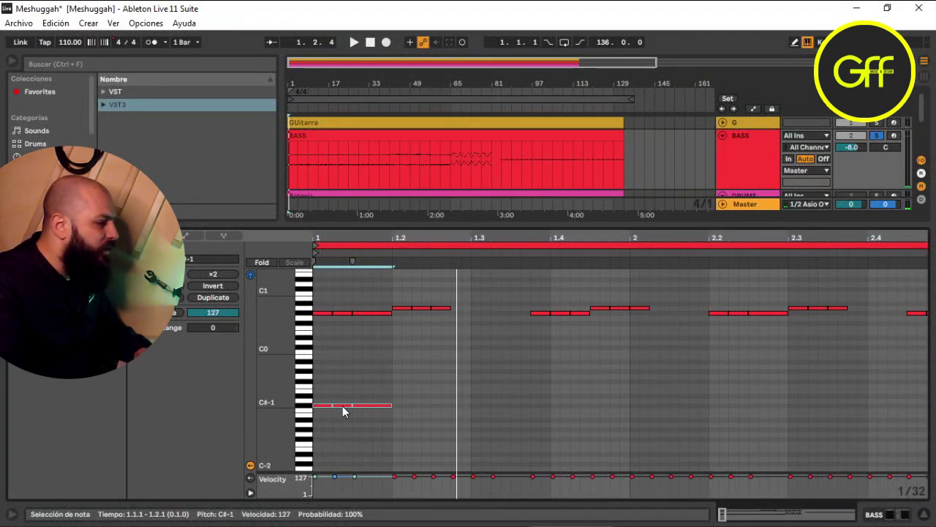
Step: Audition the three keyswitch notes at D-1 and one semitone higher, replaying the opening passage each time
key("Up")
key("Up")
key("space")
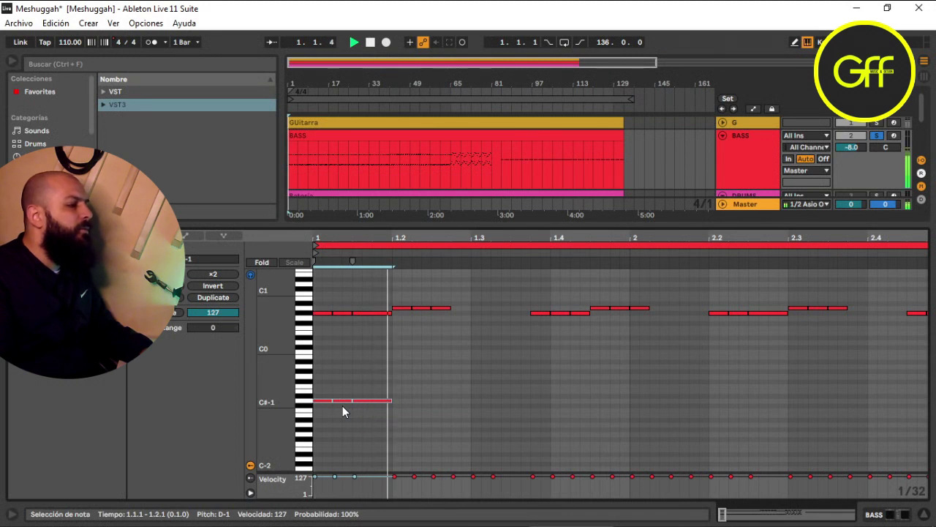
key("space")
key("space")
key("space")
key("Up")
key("space")
key("space")
Step: Lower the three keyswitch notes at bar 1 to E-2 and replay the opening bass passage
key("Down")
key("Down")
key("Down")
key("Down")
key("Down")
key("Down")
key("Down")
key("Down")
key("Down")
key("Down")
key("Down")
key("Down")
key("space")
key("space")
key("space")
key("space")
Step: Raise only the second keyswitch note, at 1.1.2, through F#-2 and G-2 and beyond, auditioning the mixed articulations
left_click(342, 449)
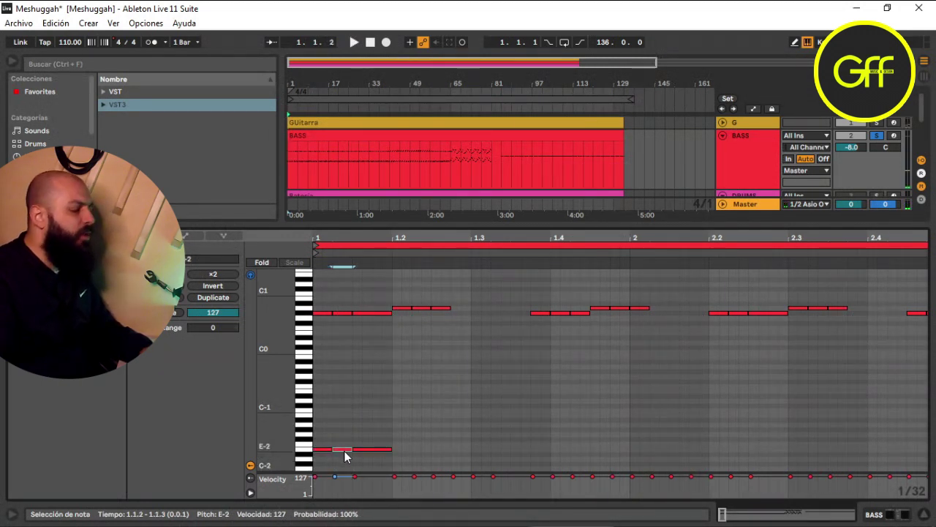
key("space")
key("Up")
key("Up")
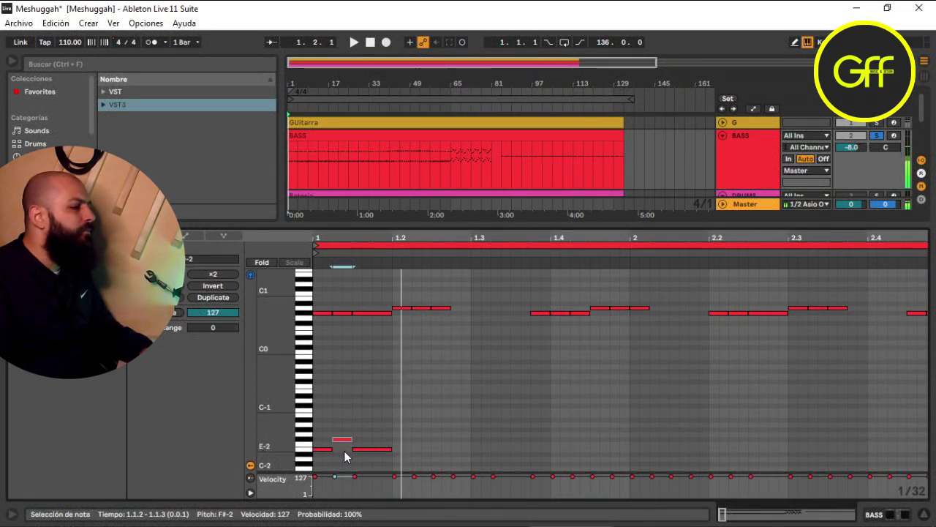
key("Up")
key("Up")
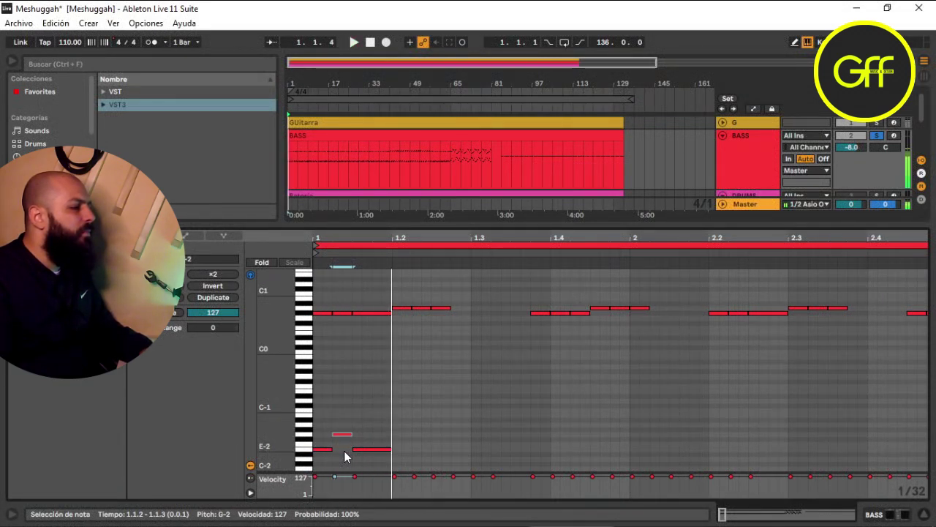
key("Up")
key("Up")
key("space")
Step: Lower the second keyswitch note to D#-2, play the passage and try it at slightly higher pitches
key("Down")
key("Down")
key("Down")
key("Down")
key("Down")
key("Down")
key("Down")
key("space")
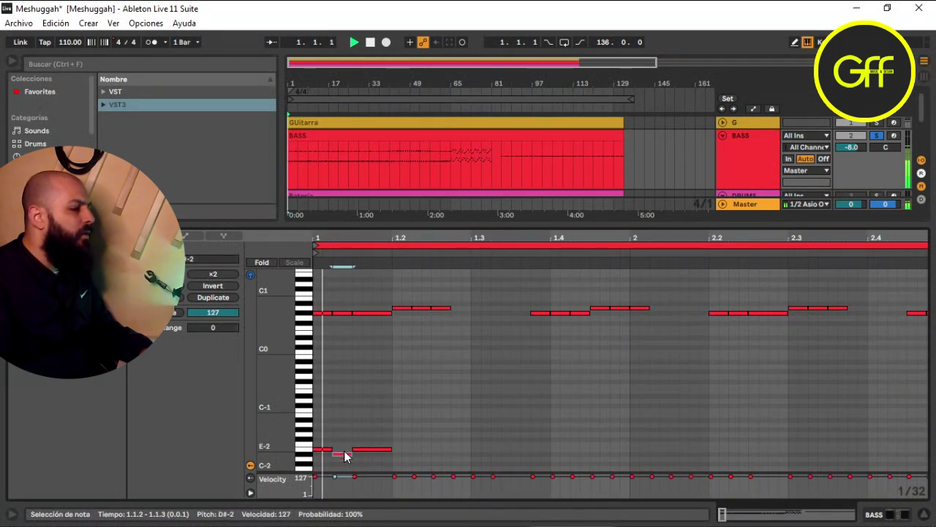
key("Up")
key("Up")
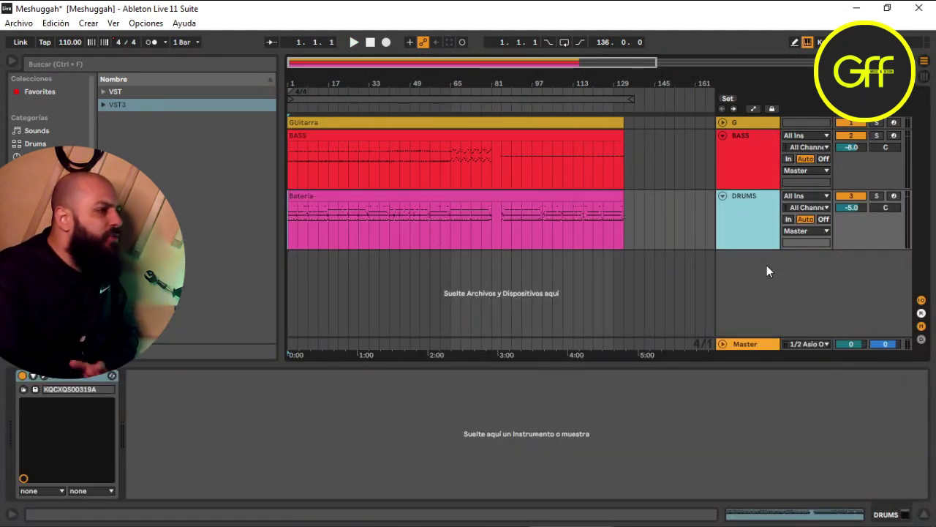
Step: Arm the BASS track for recording
left_click(894, 135)
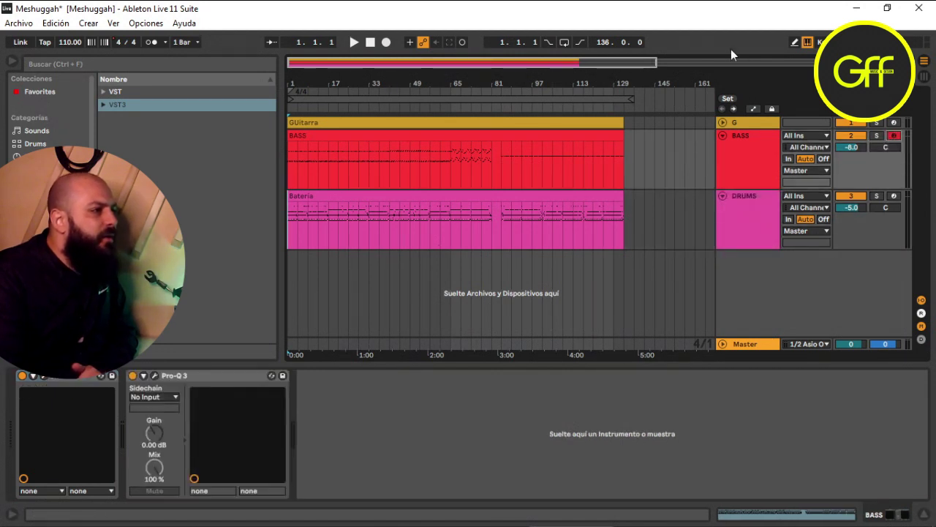